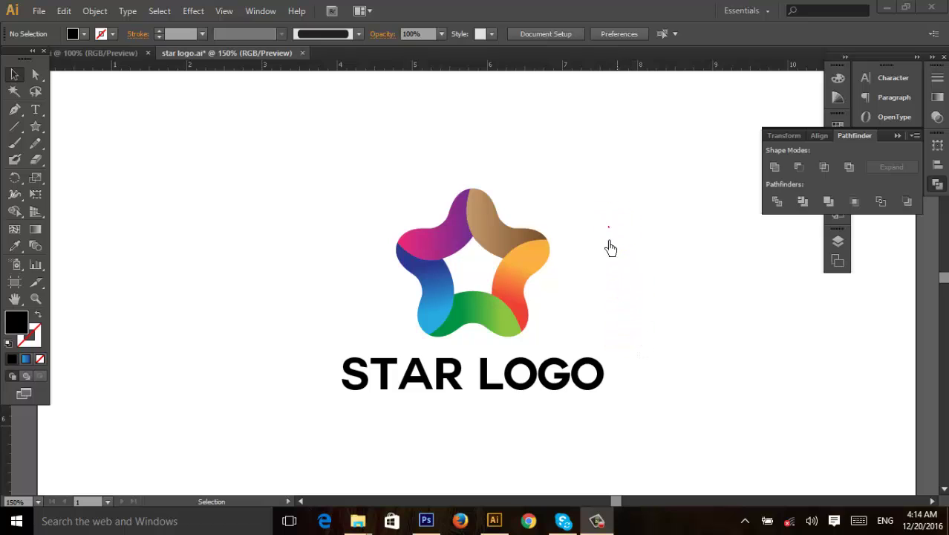
Step: Replace the existing star logo and its text with a five-pointed star about 3 in wide, outlined in black with no fill
left_click_drag(591, 226, 457, 423)
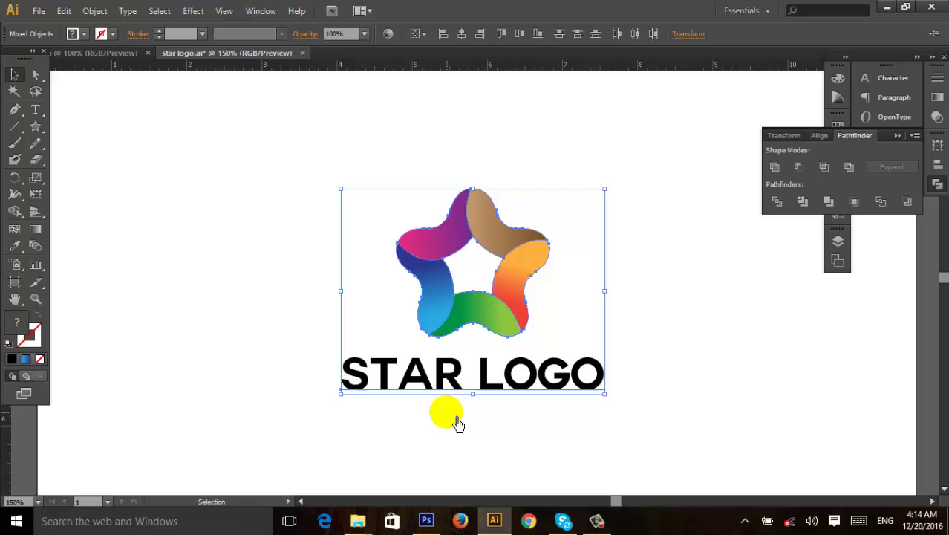
key("Delete")
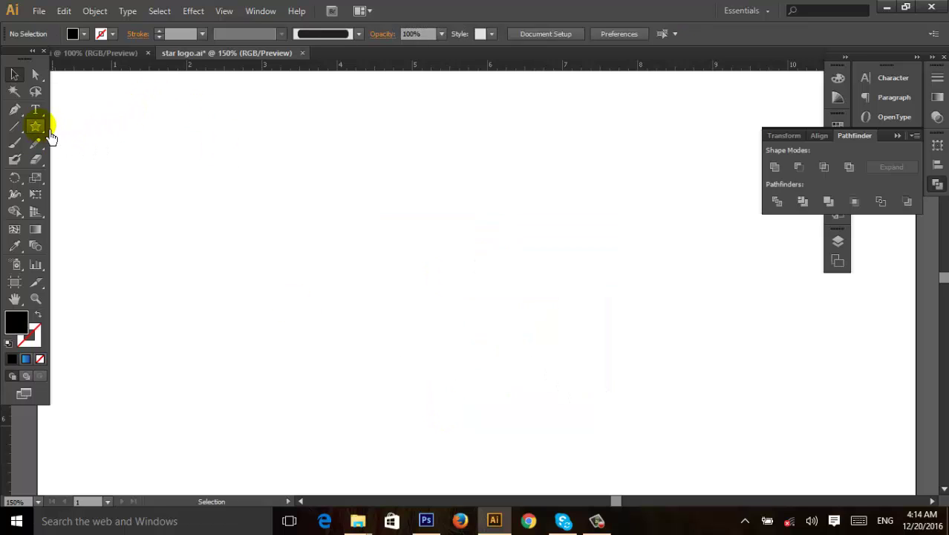
left_click_drag(36, 127, 108, 192)
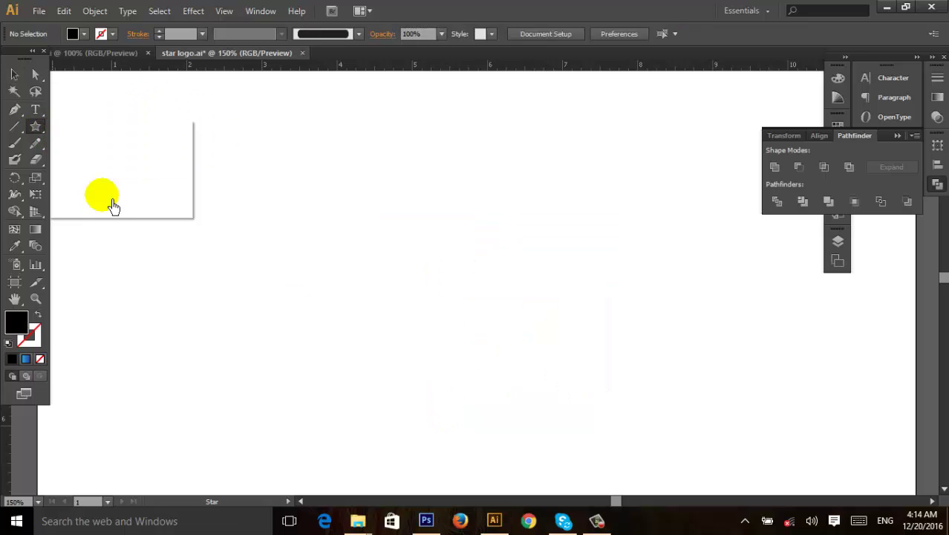
left_click_drag(441, 286, 514, 385)
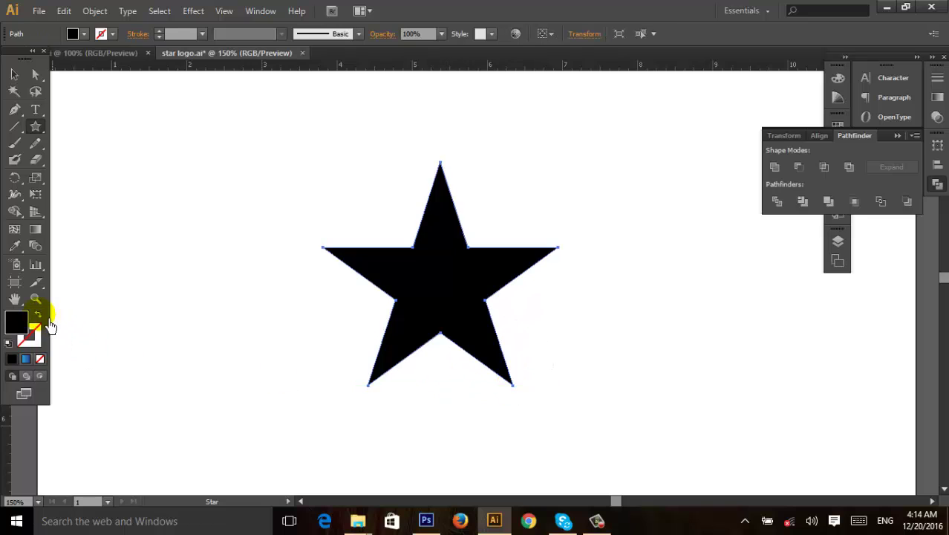
left_click(38, 316)
left_click(16, 76)
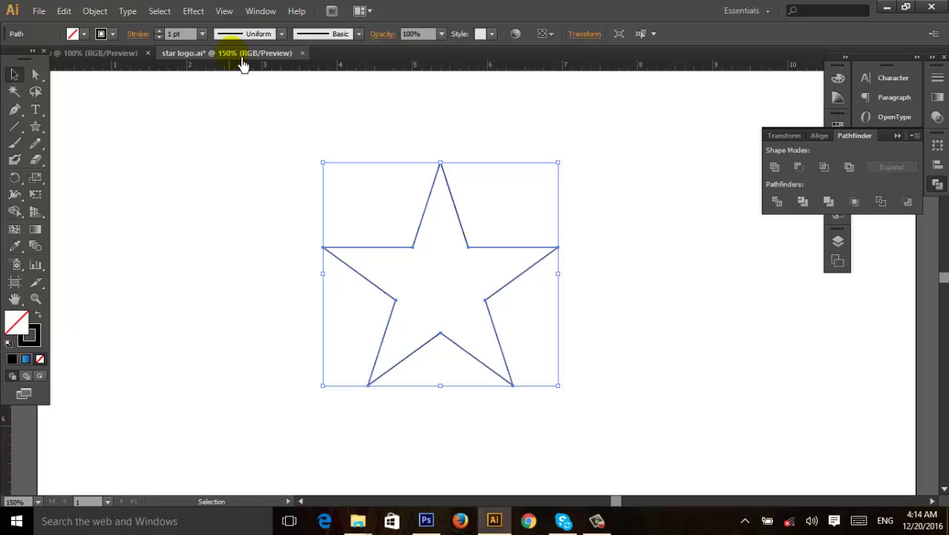
Step: Round the star's corners with a 1 in radius and expand its appearance into an editable path
left_click(194, 11)
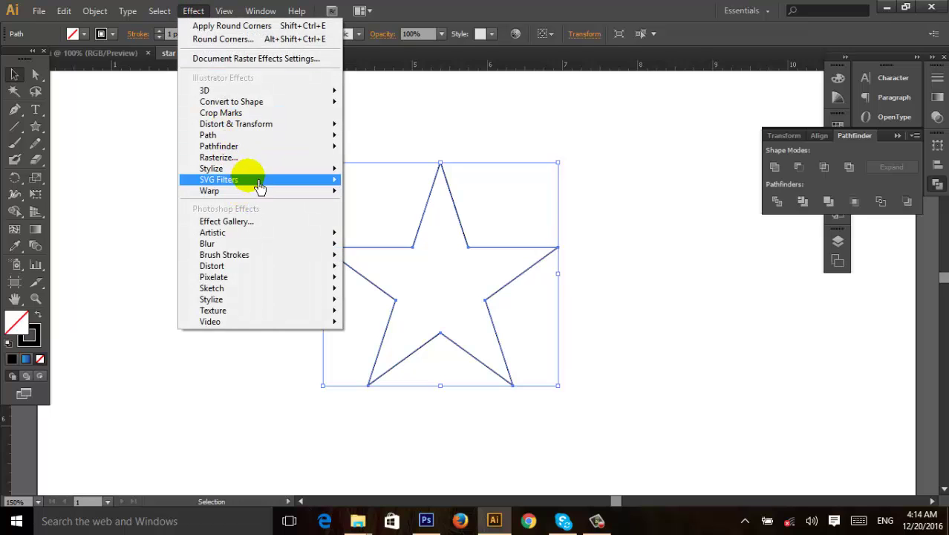
mouse_move(320, 170)
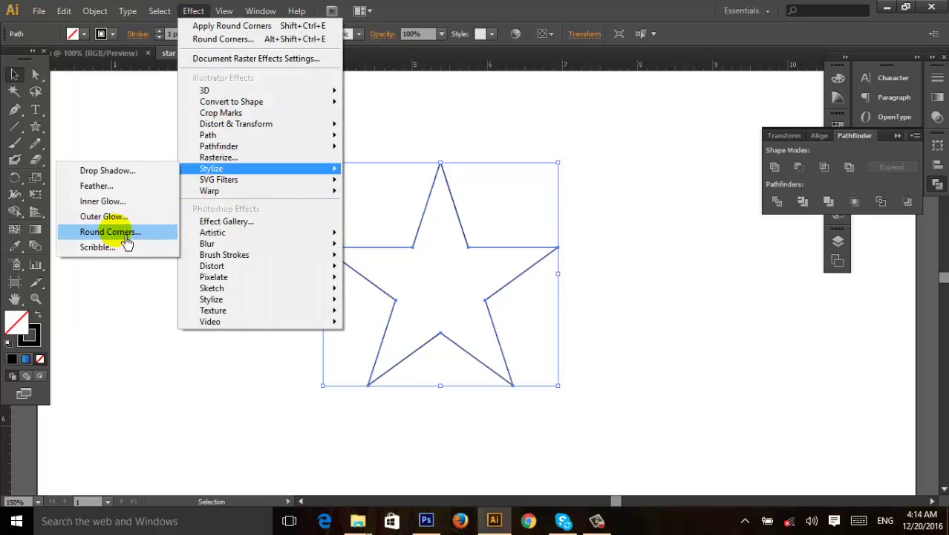
left_click(128, 239)
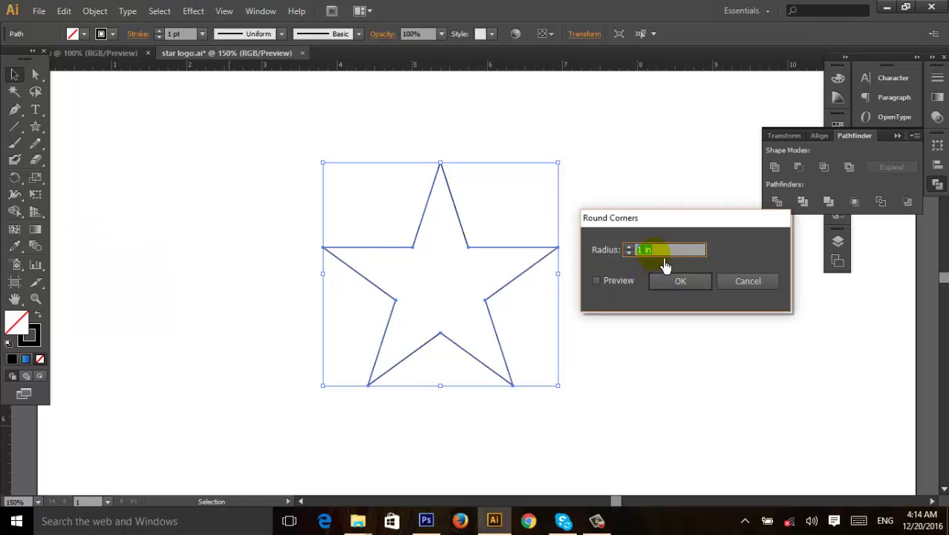
left_click(612, 281)
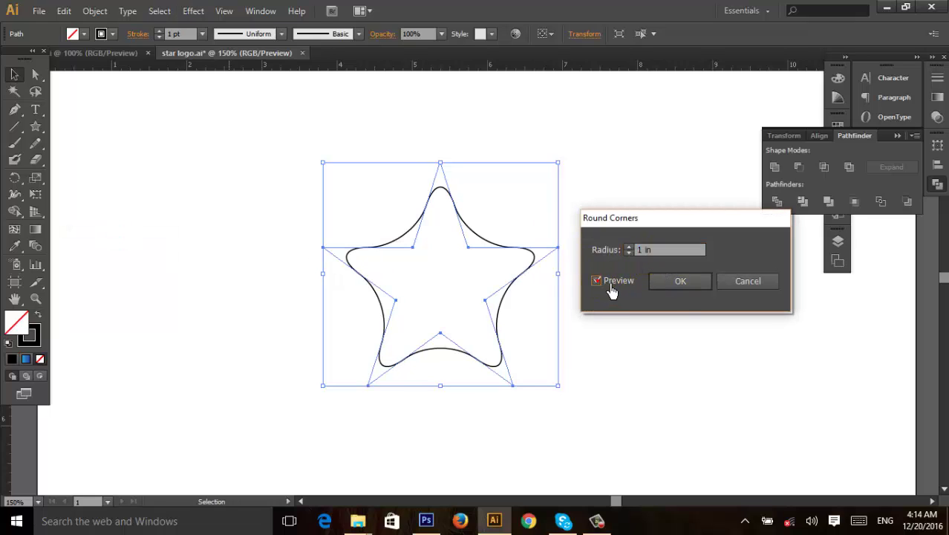
left_click(680, 282)
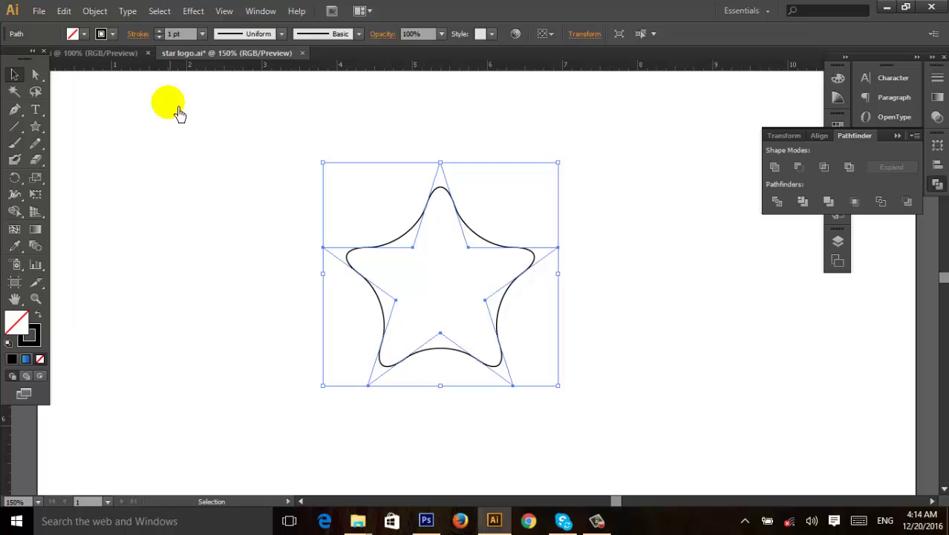
left_click(104, 12)
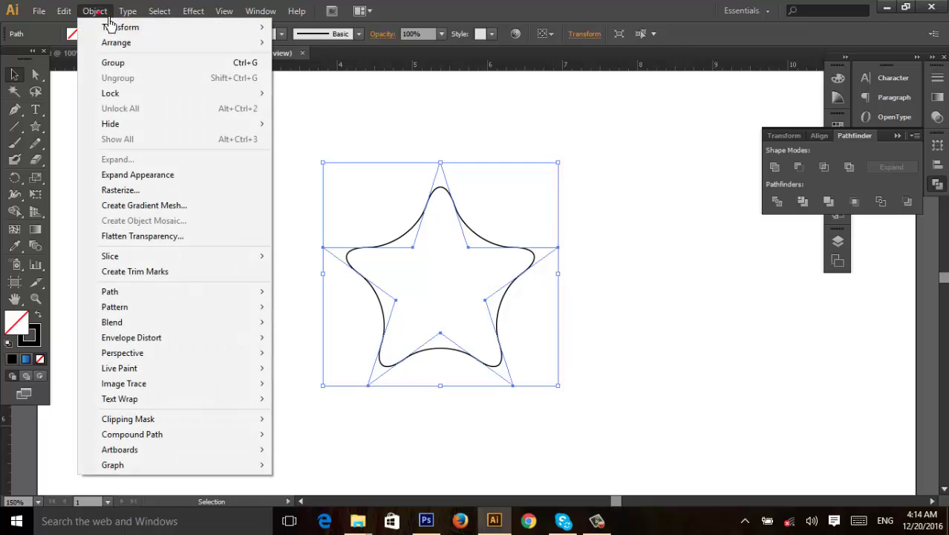
left_click(165, 172)
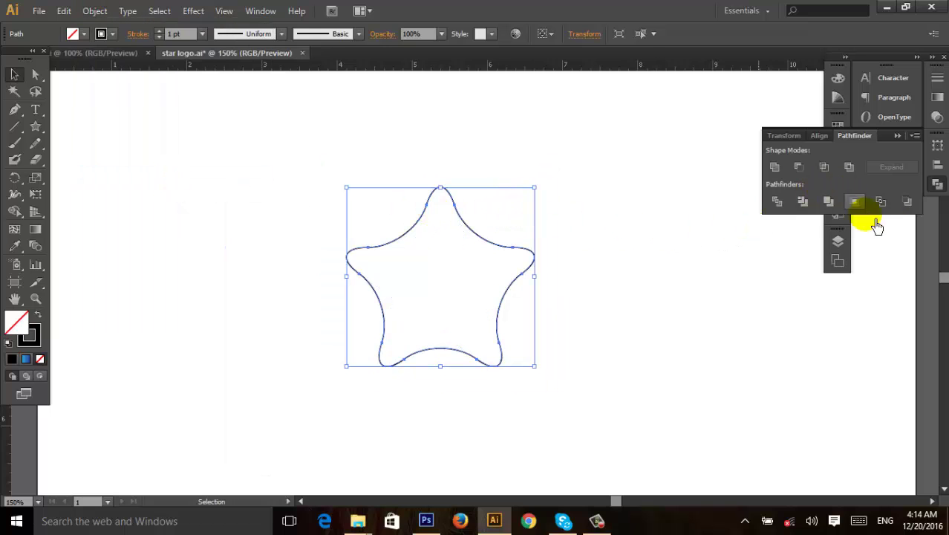
Step: Set the rounded star's stroke weight to 50 pt and expand its fill and stroke into a solid shape
left_click(941, 81)
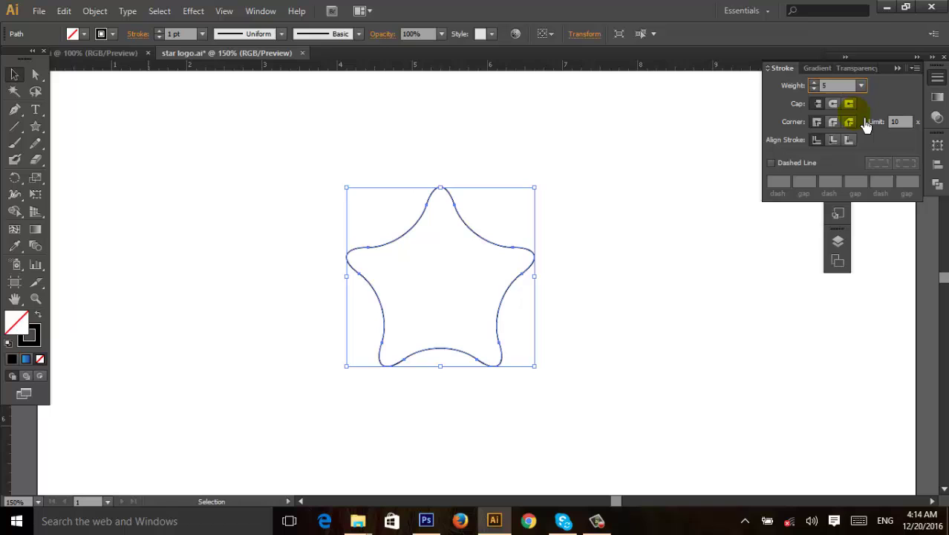
key("Return")
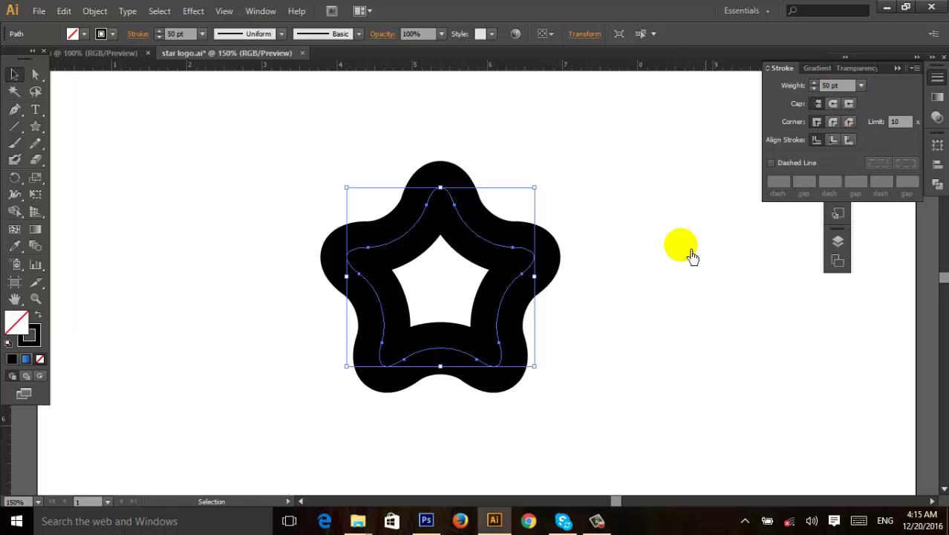
left_click(98, 13)
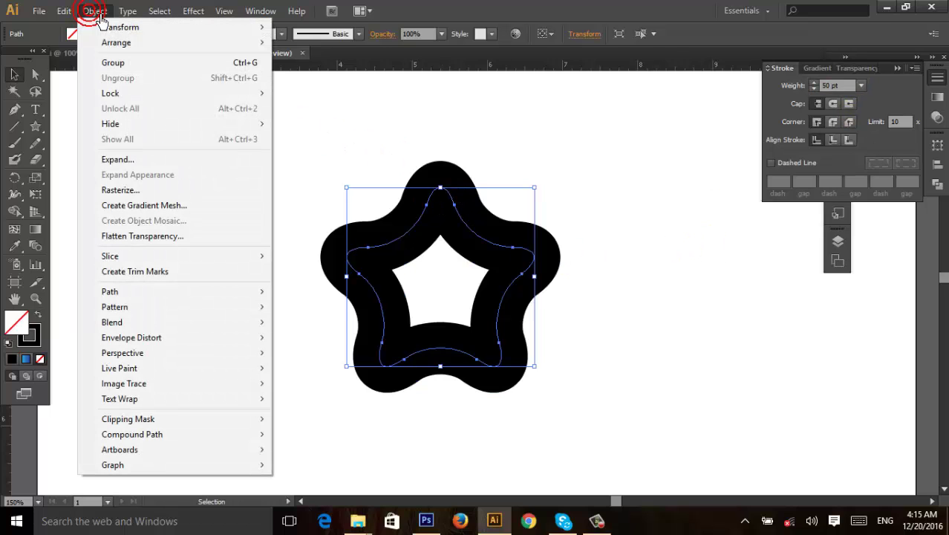
left_click(190, 163)
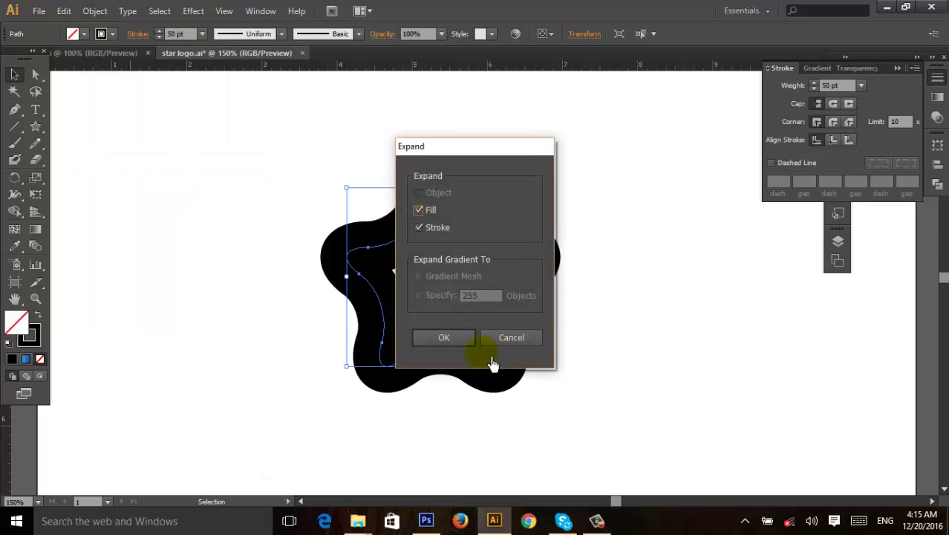
left_click(450, 338)
left_click(588, 355)
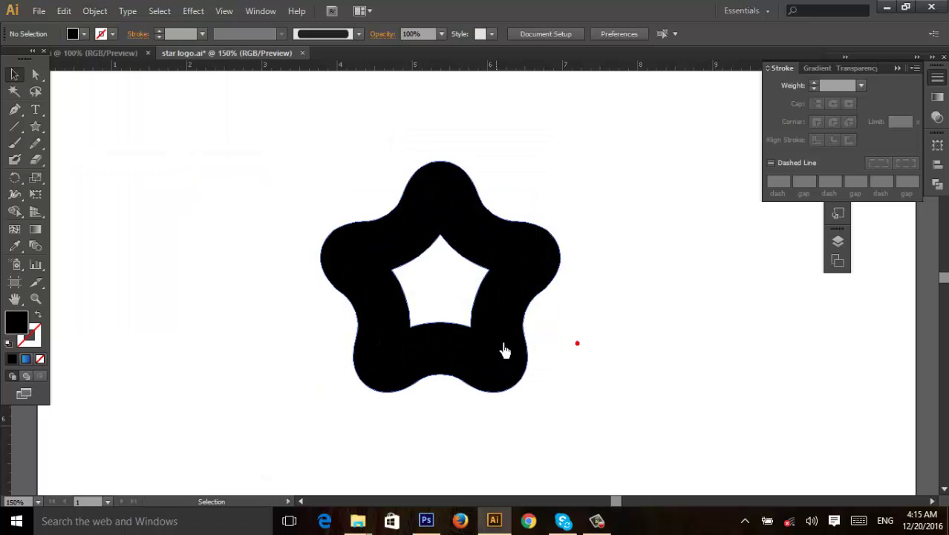
Step: Draw a curved Pen path from the inner edge across the star's left arm, with a white stroke and no fill
mouse_move(450, 286)
left_mouse_down()
mouse_move(443, 296)
mouse_move(457, 289)
left_mouse_up()
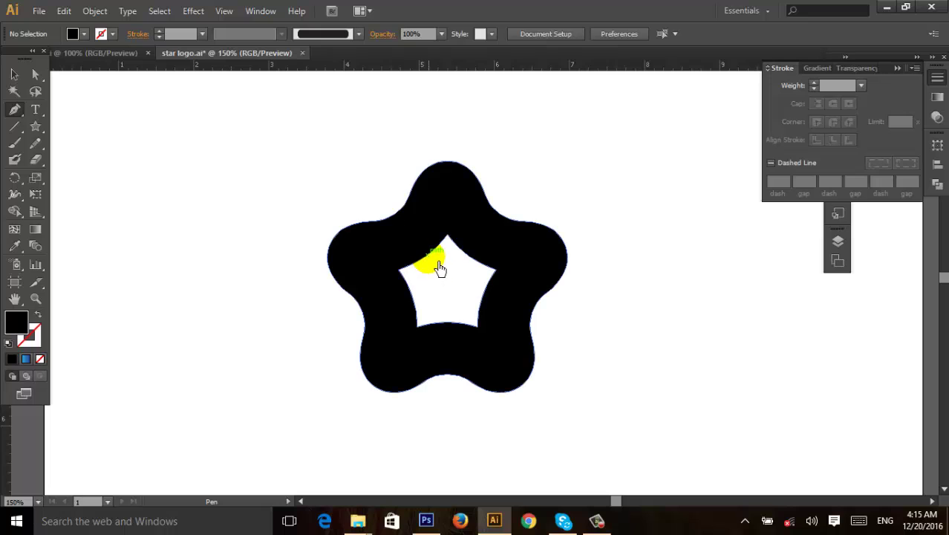
left_click(429, 258)
left_click_drag(327, 260, 266, 228)
left_click(264, 261)
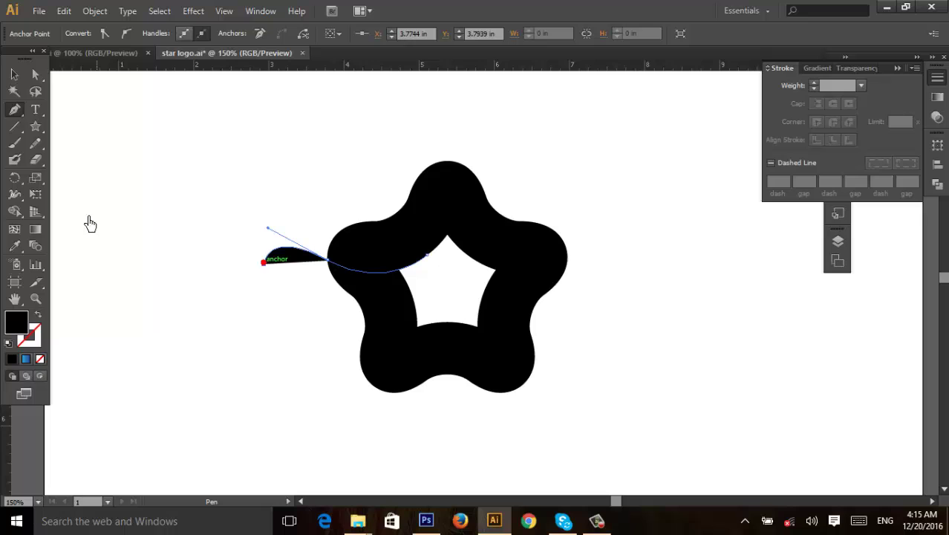
left_click(119, 297)
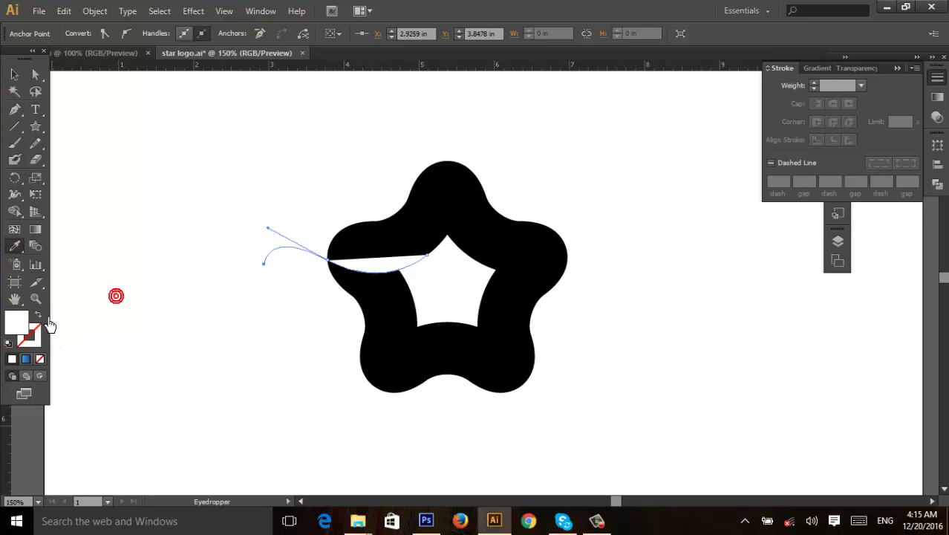
key("slash")
left_click(14, 74)
left_click(105, 144)
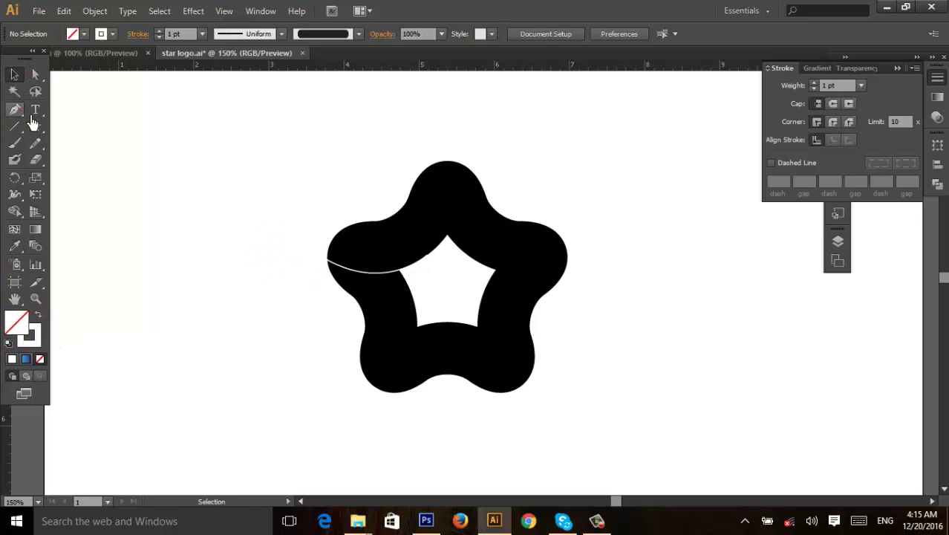
Step: Draw a curved Pen path continuing the left inner edge across the lower-left arm and past the star's outline
left_click(15, 109)
left_click(413, 298)
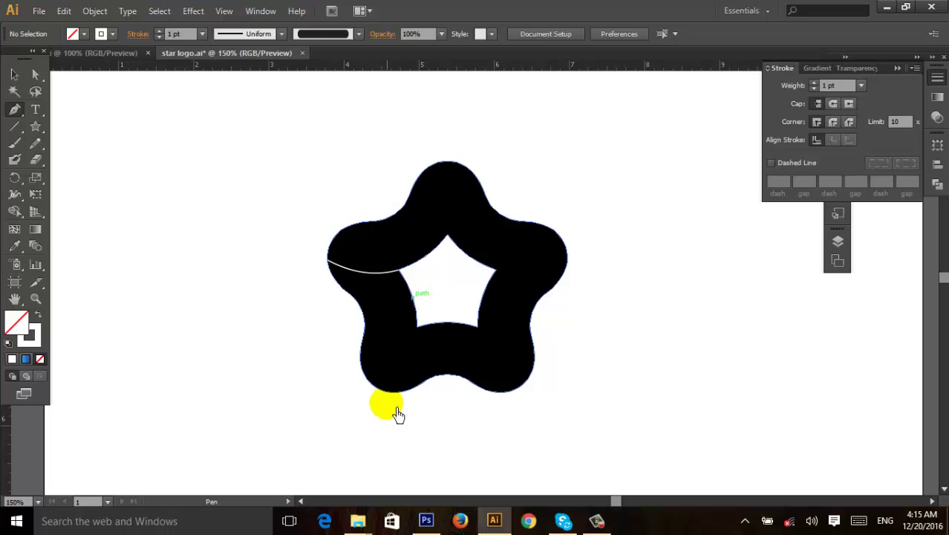
left_click_drag(388, 391, 342, 415)
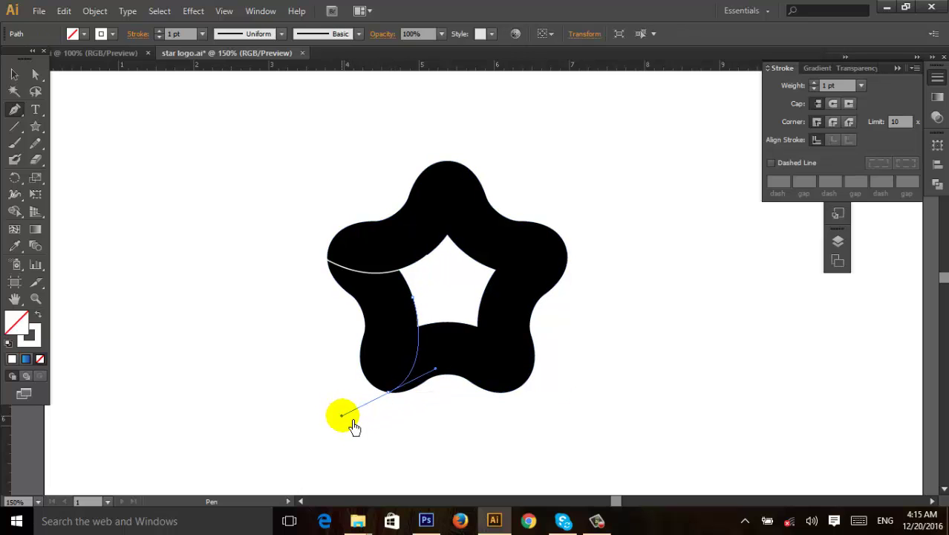
left_click(14, 75)
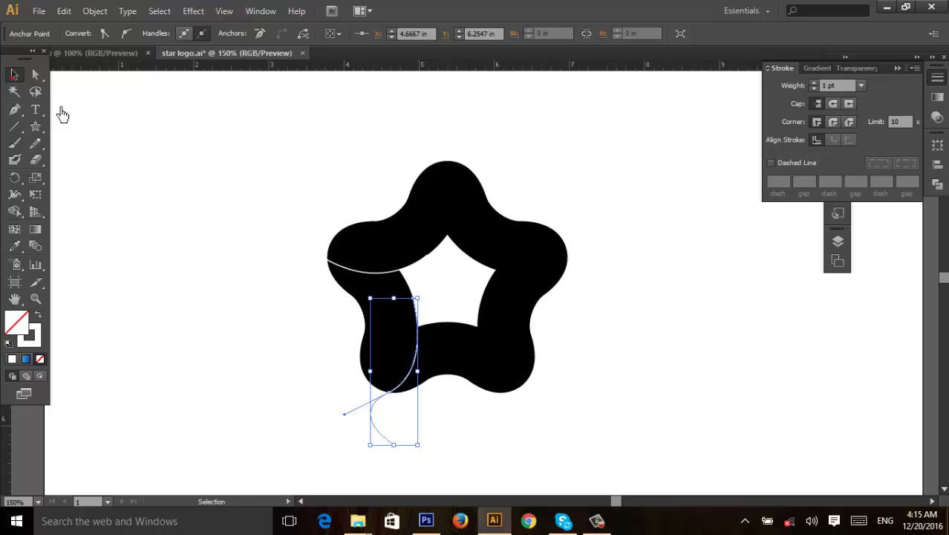
left_click(118, 143)
Step: Draw a curved Pen path from the bottom inner edge across the lower-right arm and past the star's outline
left_click(450, 321)
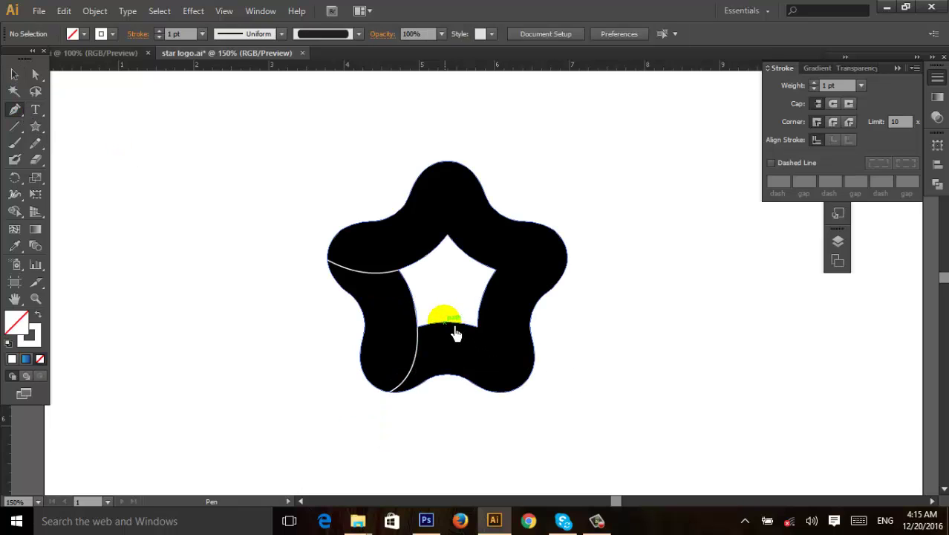
left_click_drag(523, 388, 528, 450)
left_click(591, 391)
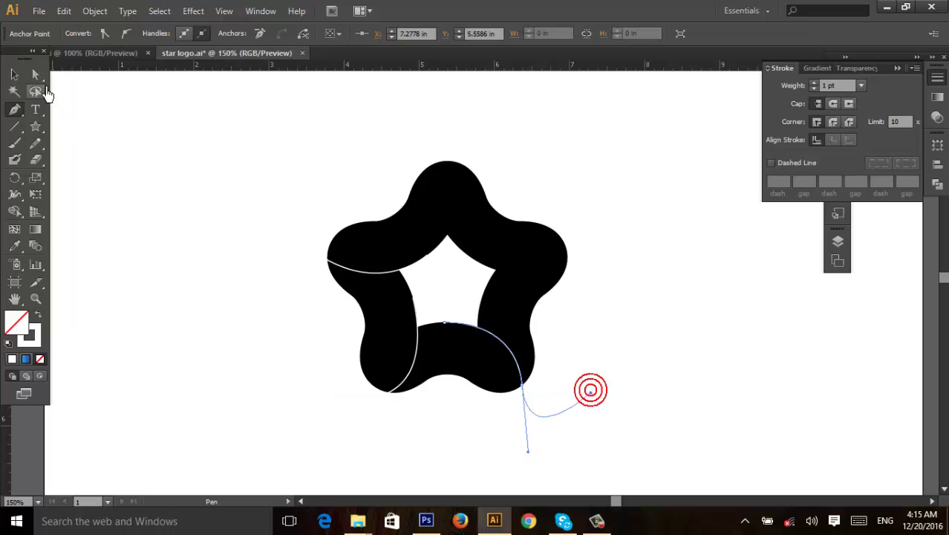
left_click(14, 74)
left_click(84, 121)
Step: Draw a curved Pen path from the right inner edge across the star's right arm and past its outline
left_click(16, 110)
left_click(15, 110)
left_click(481, 297)
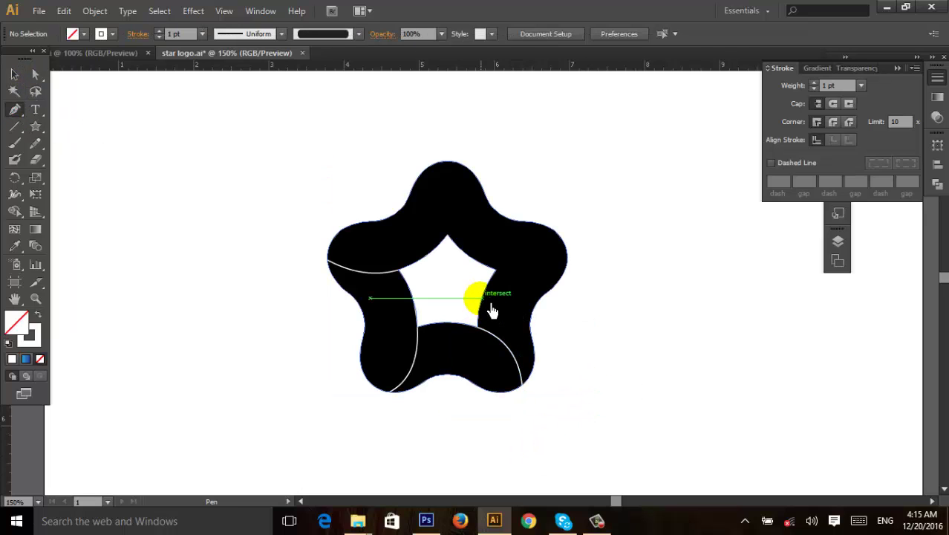
left_click_drag(559, 235, 614, 242)
left_click(608, 269)
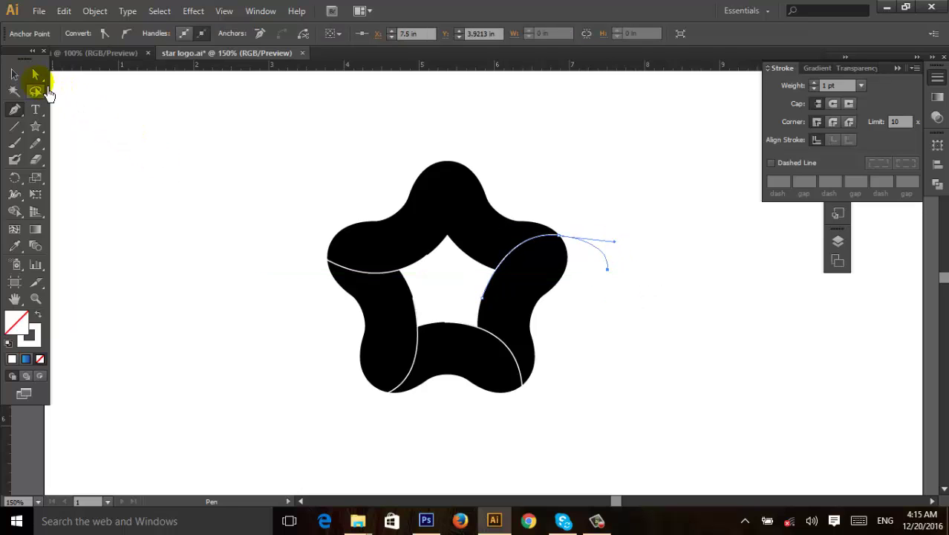
left_click(106, 141)
Step: Draw a curved Pen path from the upper-right inner edge across the star's top arm and past its outline
key("p")
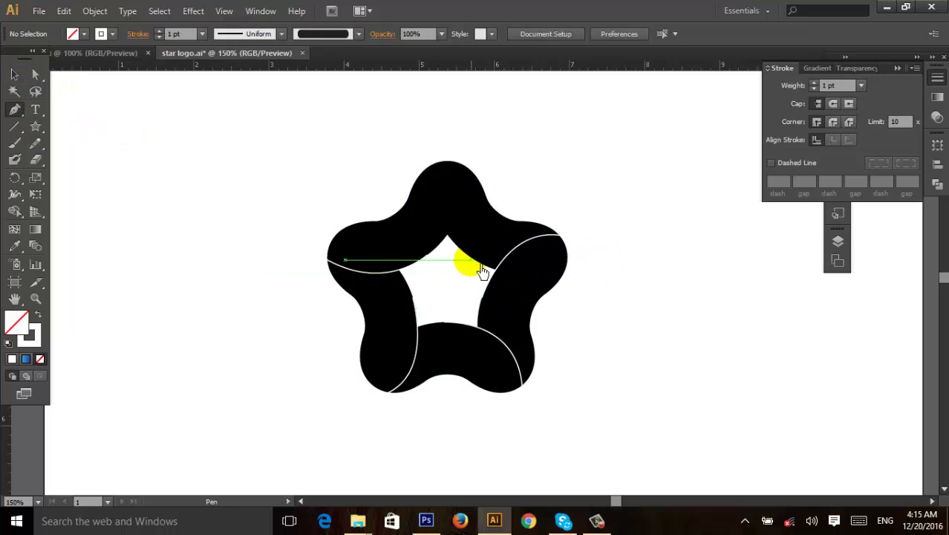
mouse_move(435, 161)
left_mouse_down()
mouse_move(448, 178)
mouse_move(462, 115)
left_mouse_up()
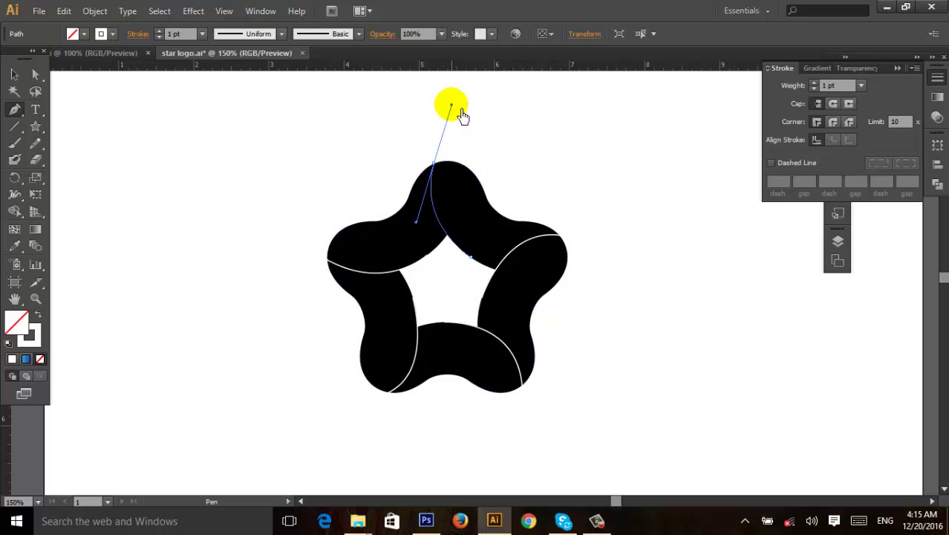
left_click(378, 136)
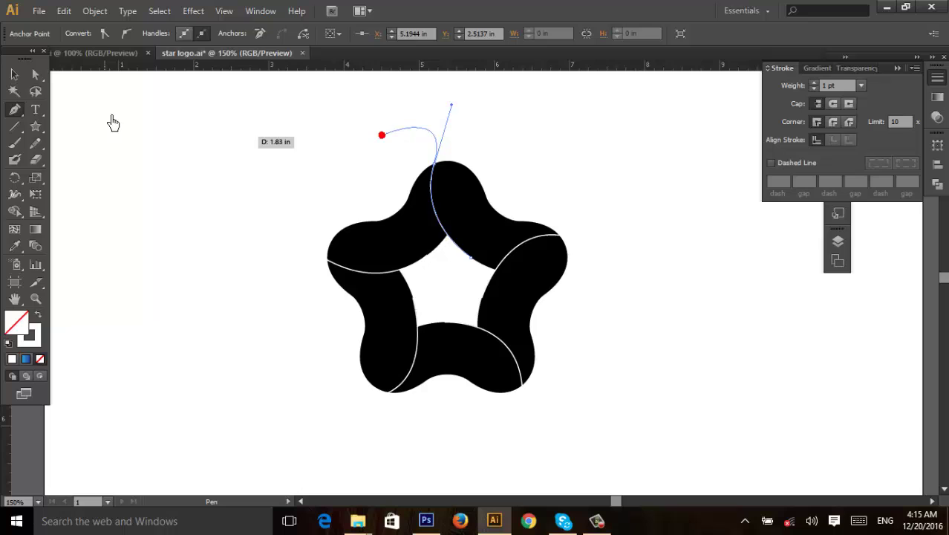
left_click(21, 74)
left_click(191, 152)
Step: Divide the star along all five curved paths with Pathfinder and select the divided group
left_click_drag(297, 162, 608, 412)
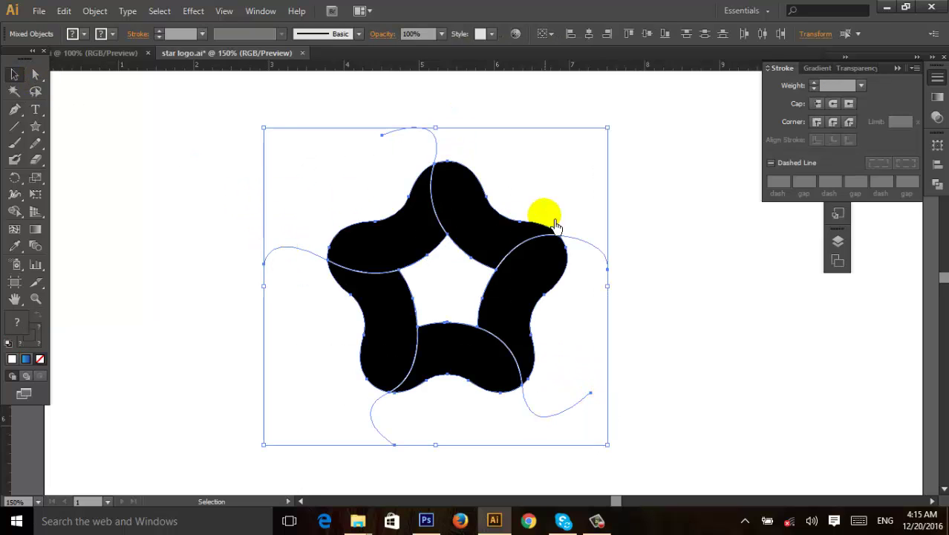
left_click(937, 183)
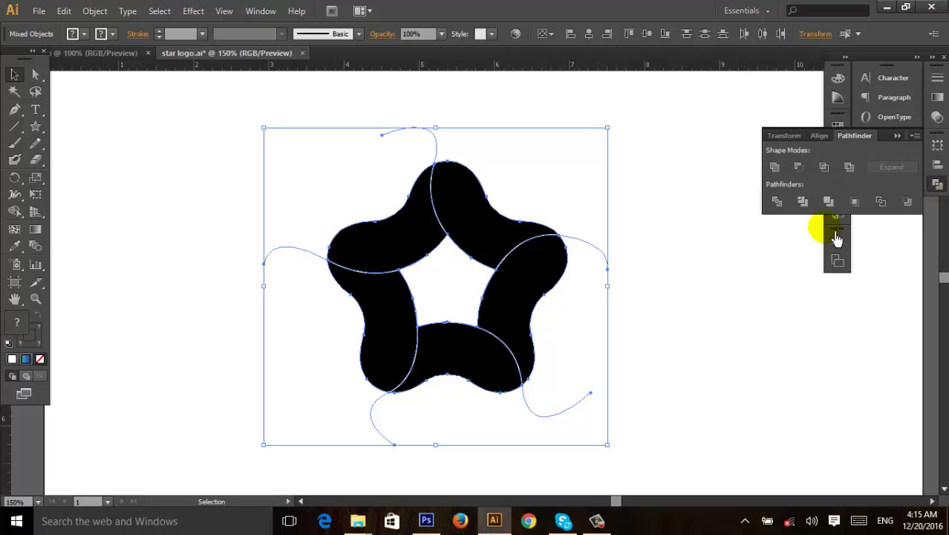
left_click(776, 202)
left_click(624, 250)
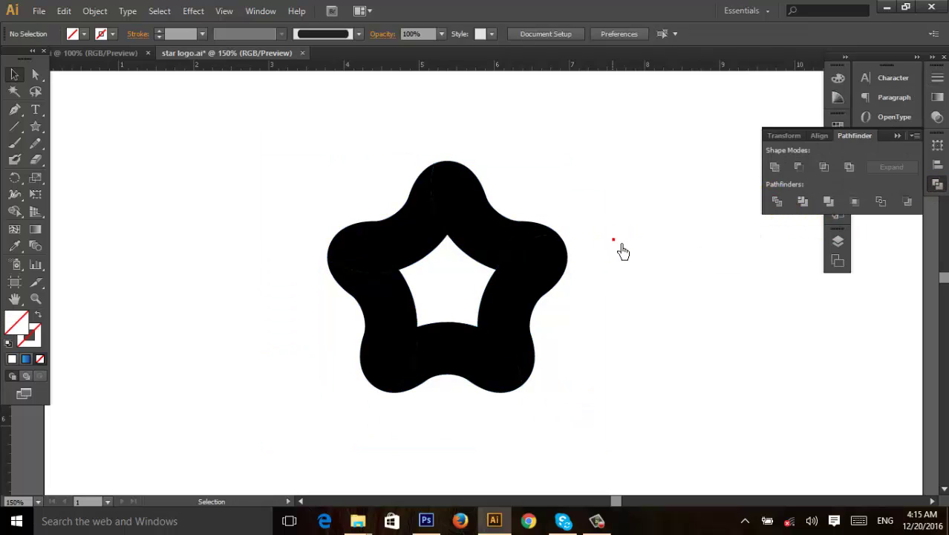
left_click(518, 241)
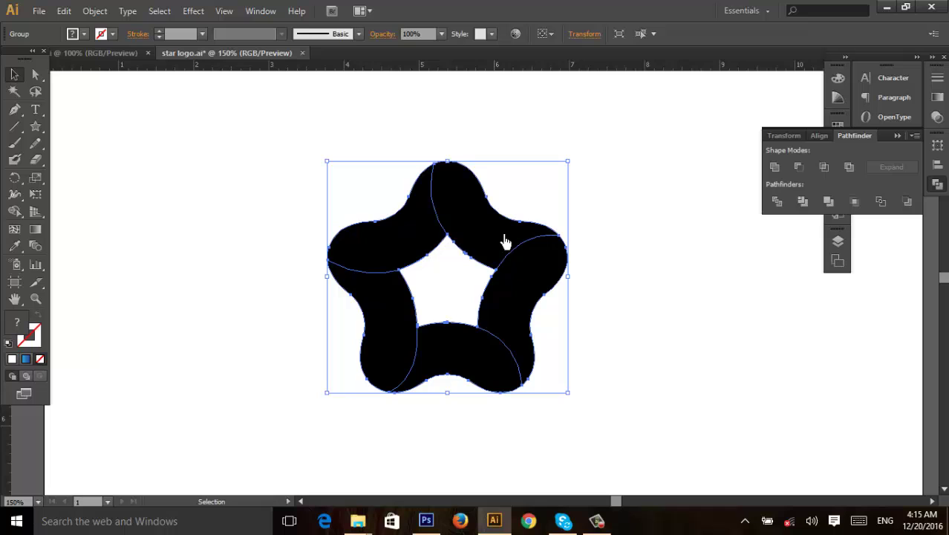
Step: Ungroup the divided star so its five segments can be selected individually
right_click(504, 242)
left_click(539, 318)
left_click(629, 333)
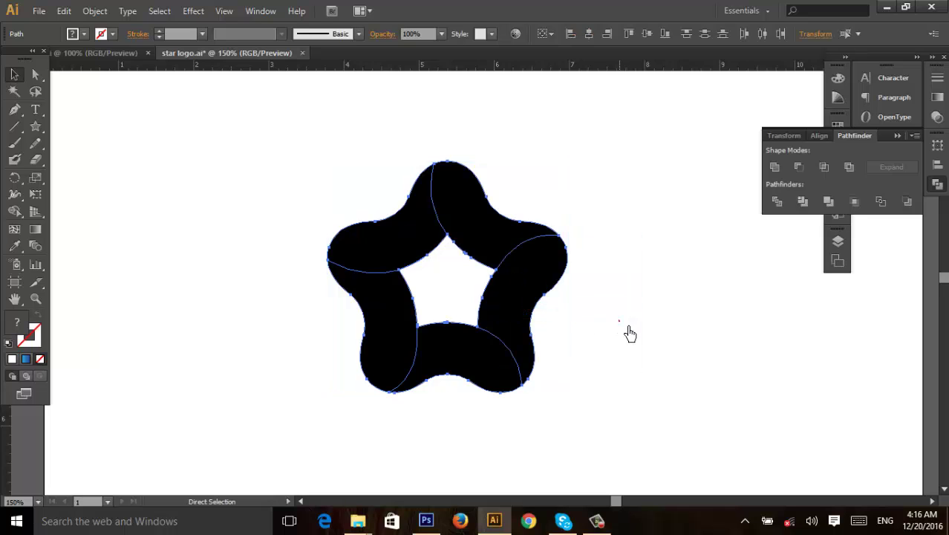
Step: Fill the star's upper-right segment with the brown gradient sampled from the swatch square using the Eyedropper
left_click(499, 264, "ctrl+alt")
left_click_drag(499, 264, 461, 256)
left_click(442, 256)
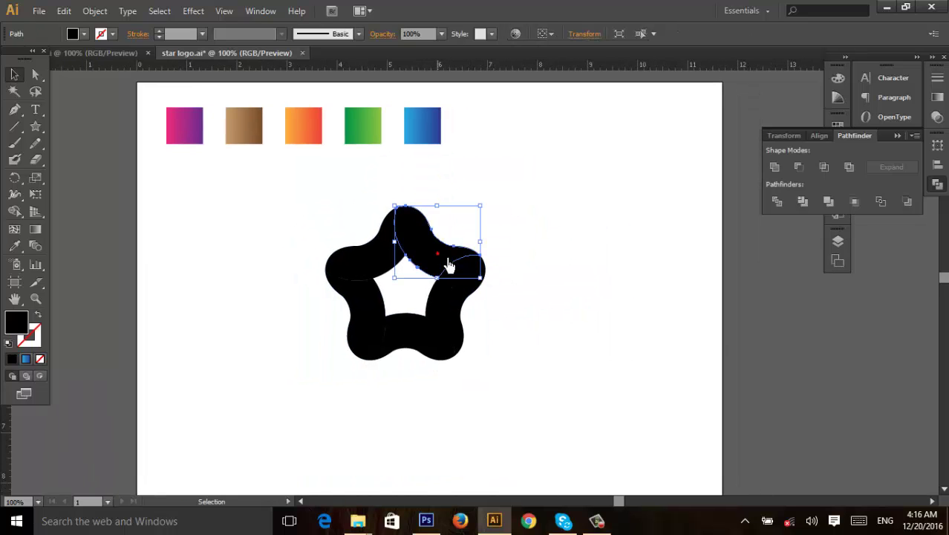
left_click(14, 246)
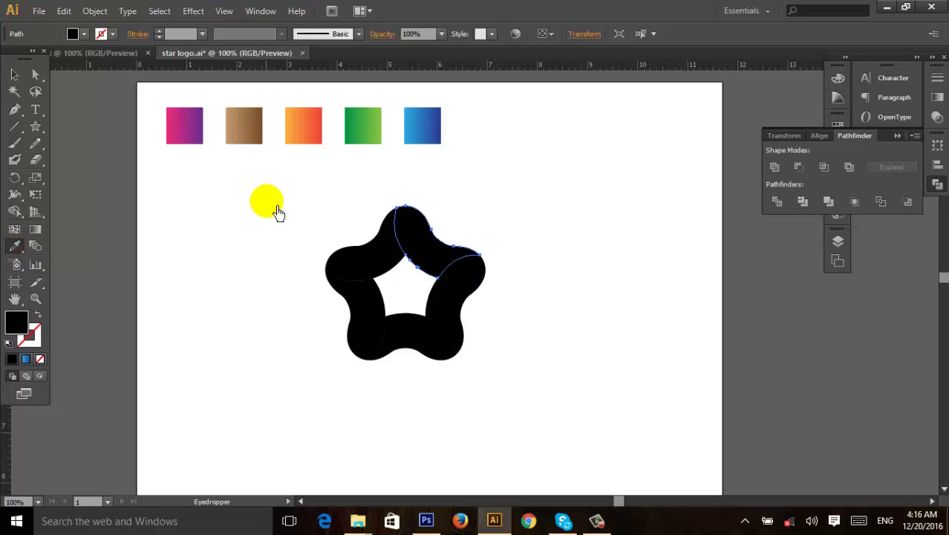
left_click(260, 140)
left_click(14, 75)
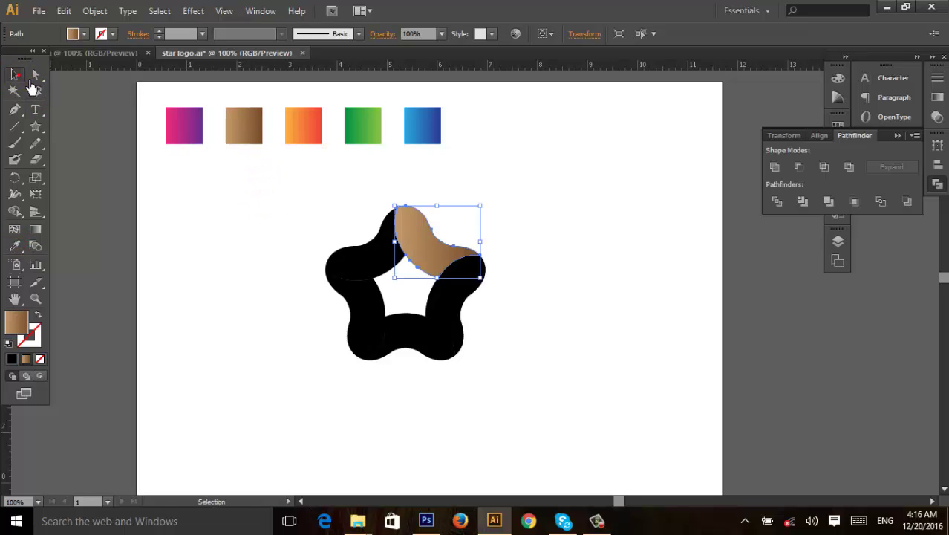
Step: Fill the star's upper-left segment with the orange-to-red gradient sampled from its swatch square
left_click(397, 291)
left_click(375, 274)
left_click(15, 245)
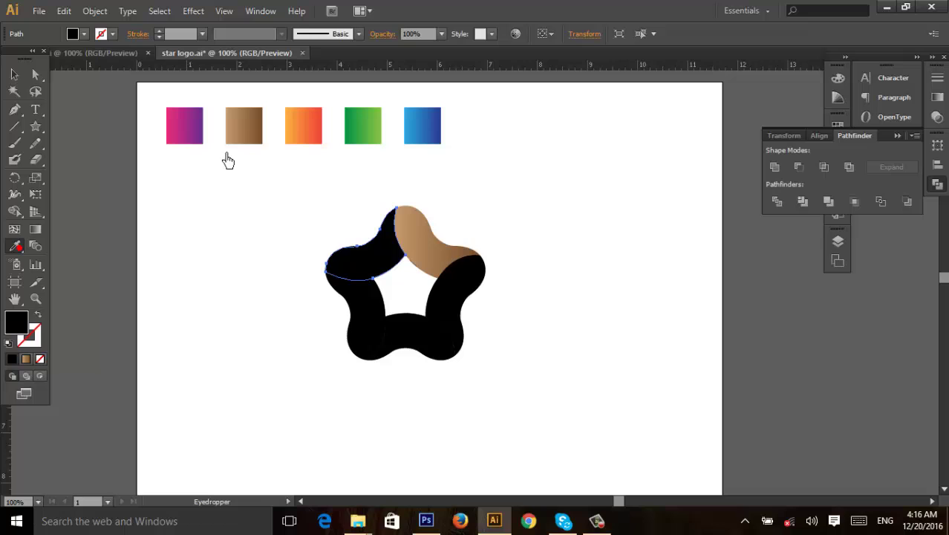
left_click(314, 142)
left_click(14, 75)
left_click(193, 208)
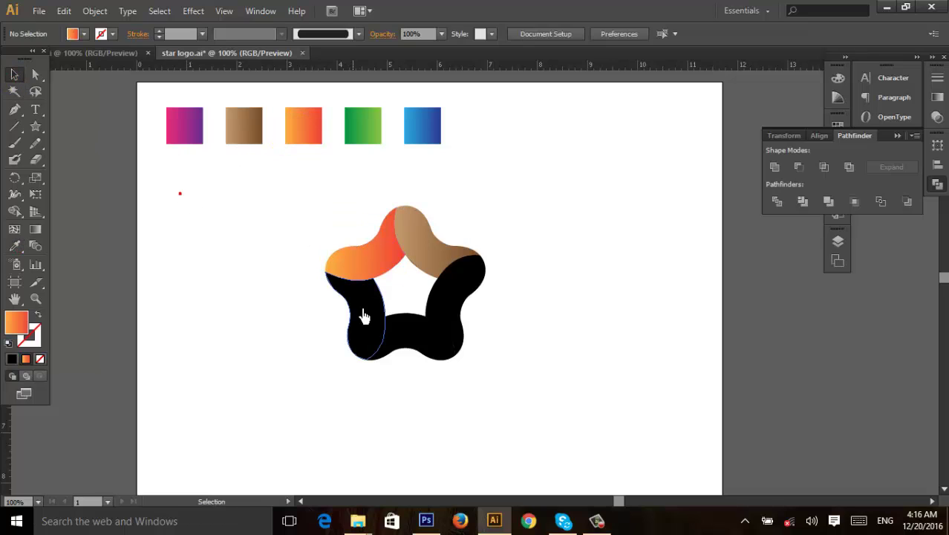
Step: Fill the star's lower-left segment with the green gradient sampled from its swatch square
left_click(364, 313)
left_click(14, 246)
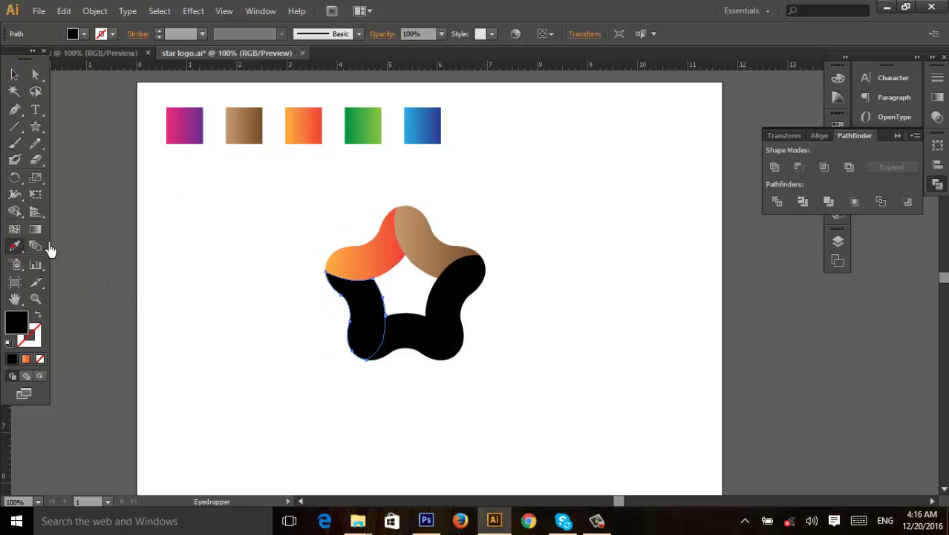
left_click(363, 141)
key("v")
left_click(225, 246)
Step: Fill the star's bottom segment with the blue gradient sampled from its swatch square
left_click(393, 334)
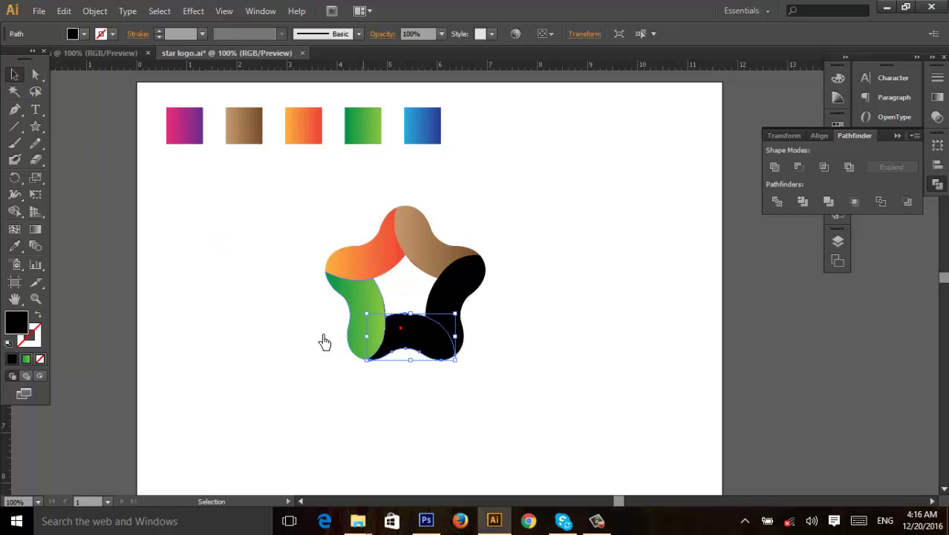
left_click(16, 248)
left_click(425, 139)
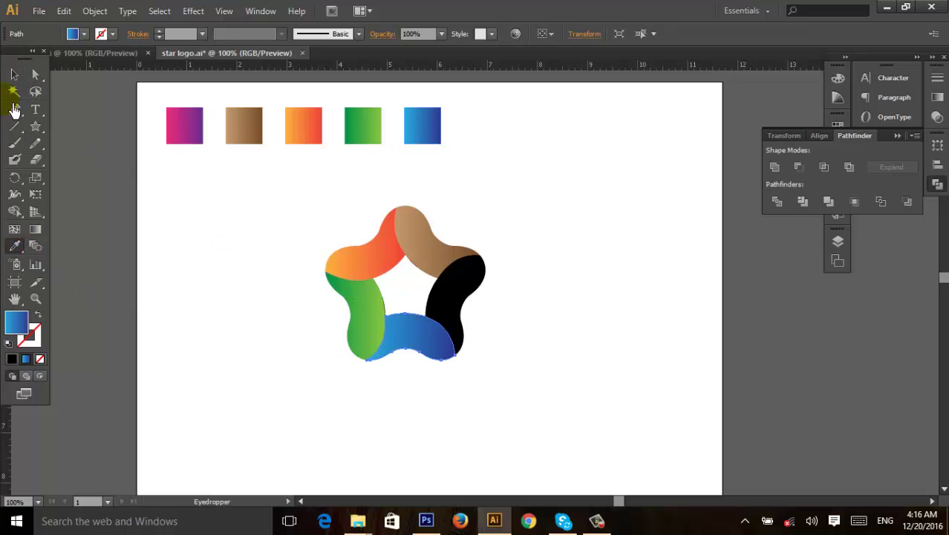
left_click(14, 74)
left_click(262, 252)
Step: Fill the remaining black right segment with the pink-to-purple gradient sampled from its swatch square
left_click(475, 323)
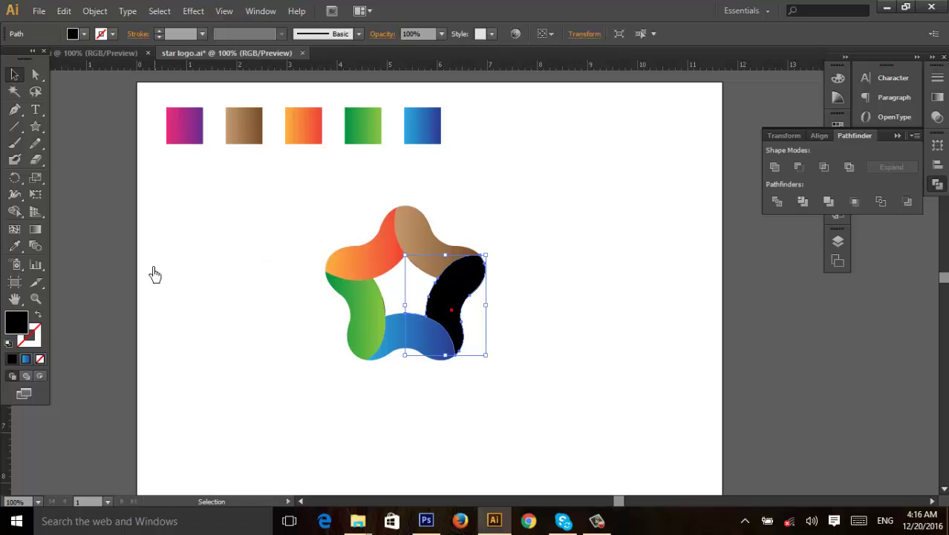
left_click(15, 246)
left_click(190, 138)
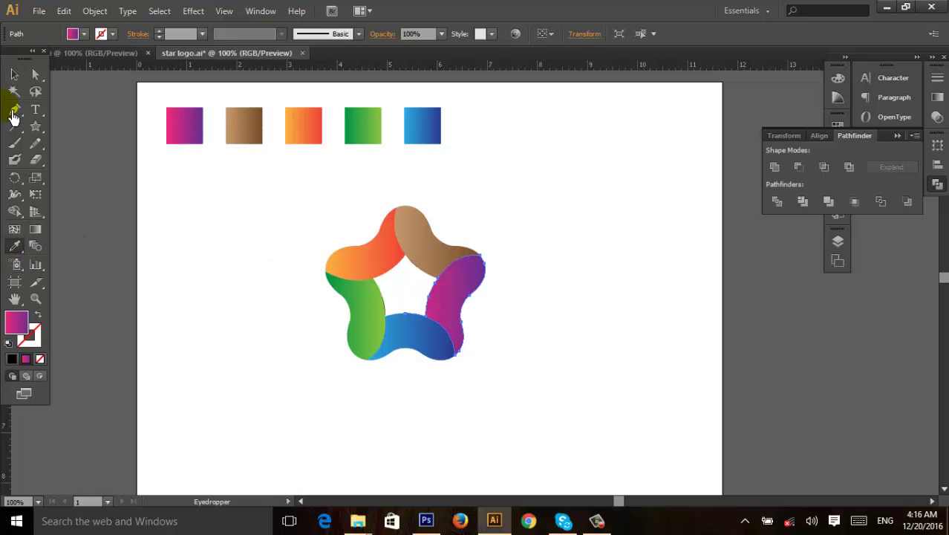
left_click(14, 75)
left_click(197, 221)
Step: Redirect the right segment's gradient along its length, from pink at the upper end to purple at the lower end
left_click(468, 335)
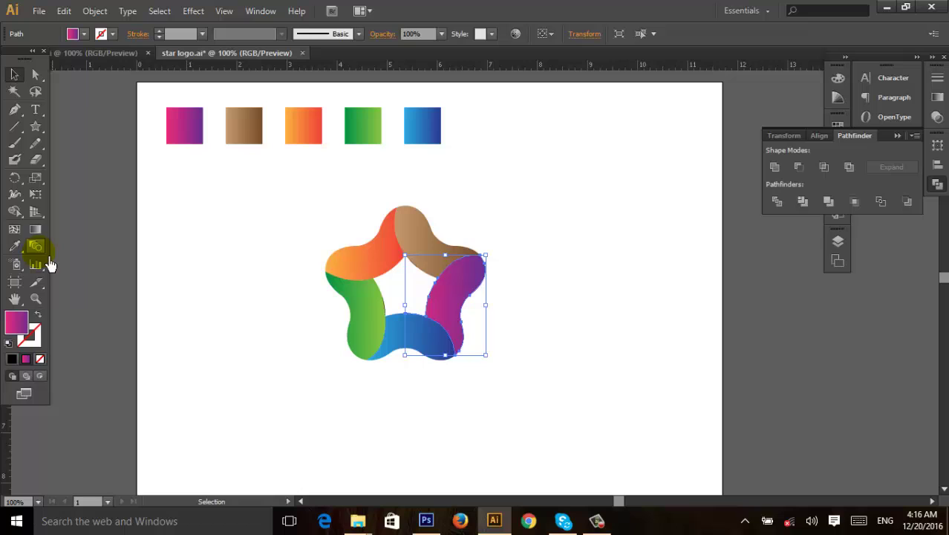
left_click(35, 228)
left_click_drag(461, 281, 444, 316)
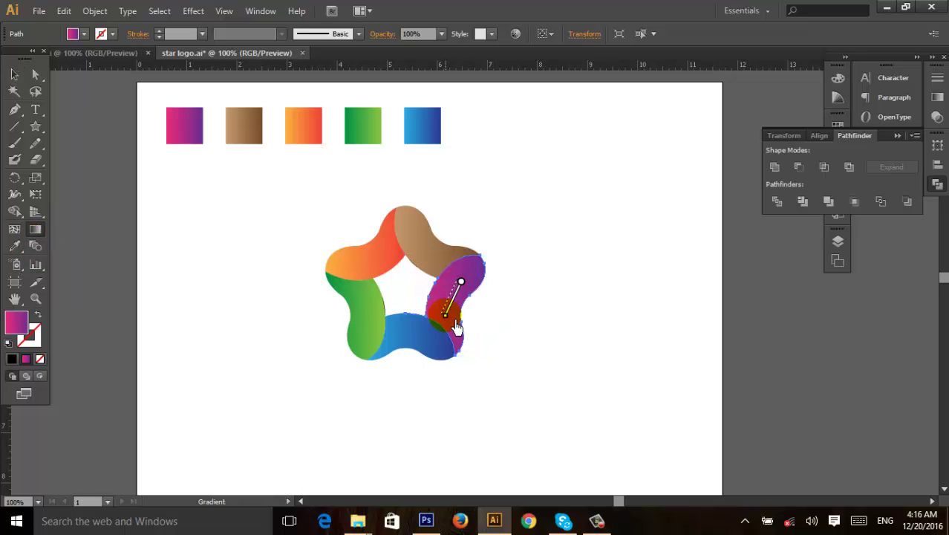
left_click(14, 74)
left_click(239, 219)
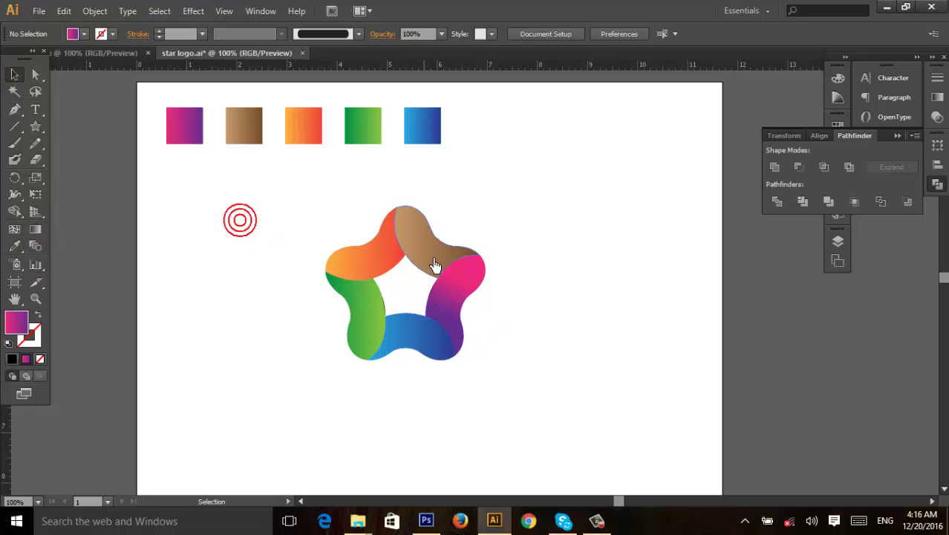
Step: Redirect the brown segment's gradient diagonally along its length, from light at the top tip to dark at the right arm
left_click(436, 266)
left_click(35, 228)
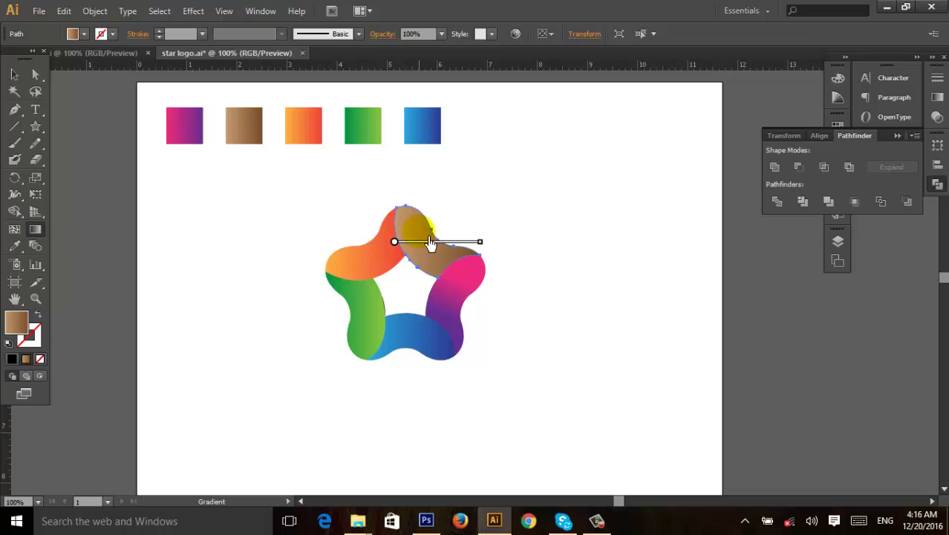
left_click_drag(419, 232, 445, 249)
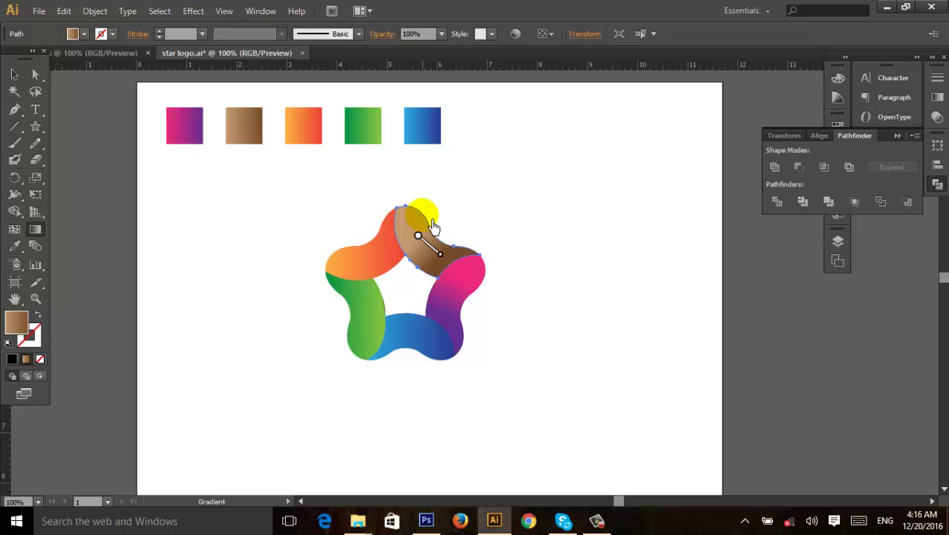
left_click_drag(422, 215, 471, 252)
left_click(14, 76)
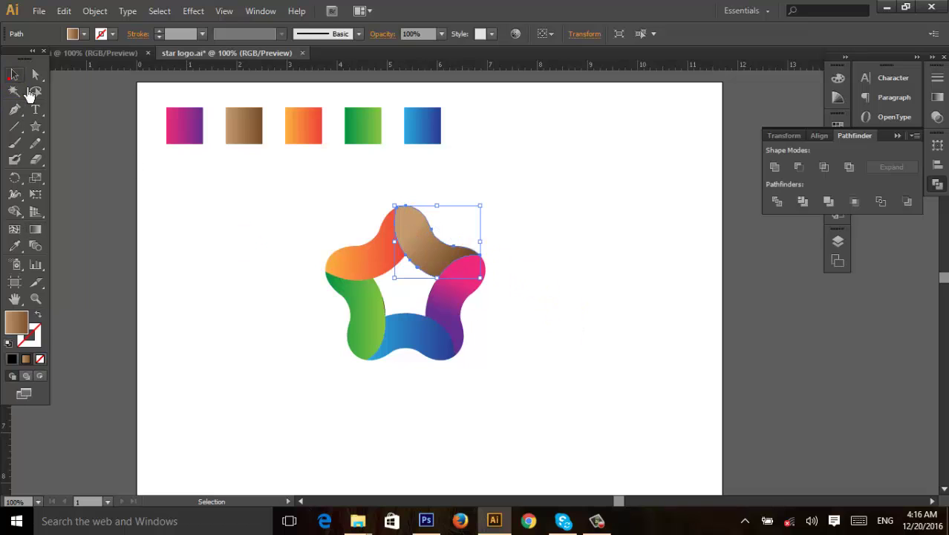
Step: Redirect the upper-left segment's gradient diagonally, from orange at the left arm to red near the top arm
left_click(363, 264)
left_click(35, 229)
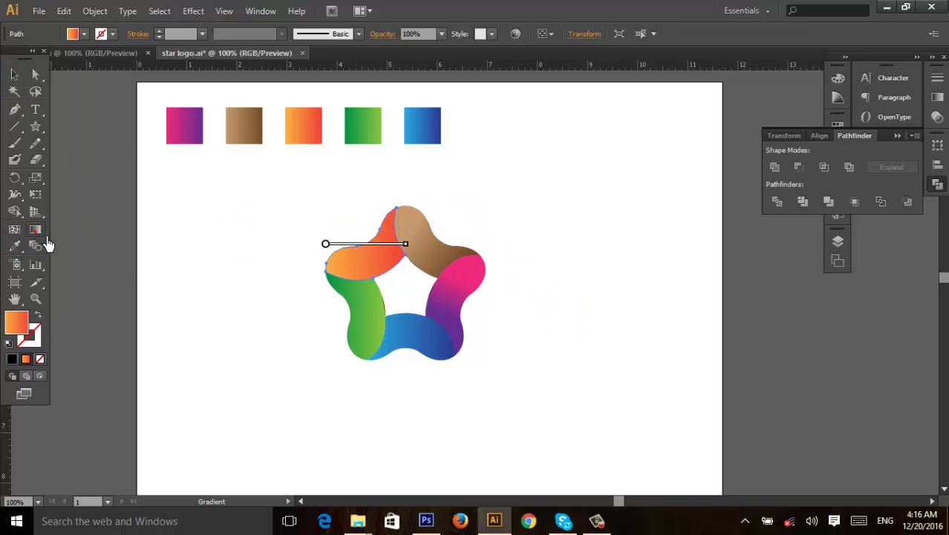
left_click_drag(354, 265, 364, 264)
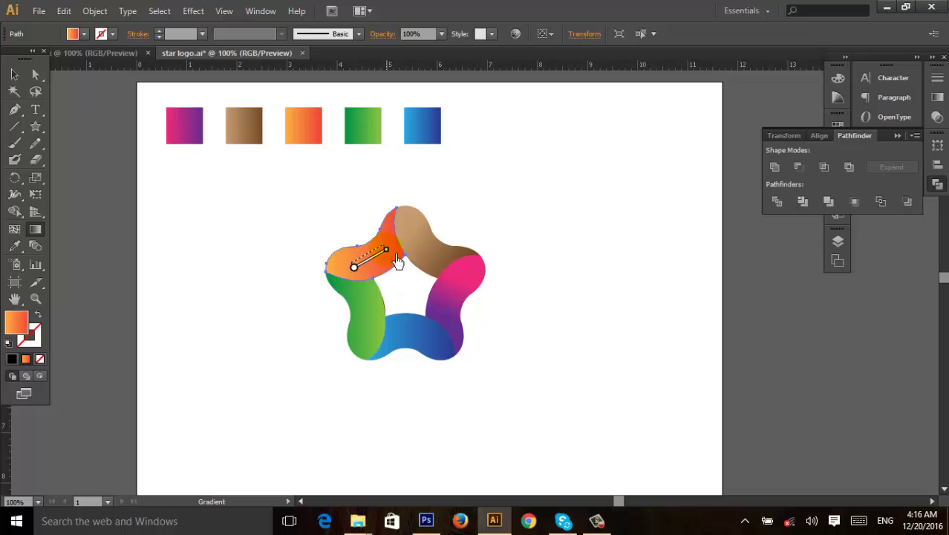
left_click(14, 74)
left_click(226, 238)
Step: Redirect the green segment's gradient along its length, from dark green at the upper end to light green at the lower end
left_click(361, 319)
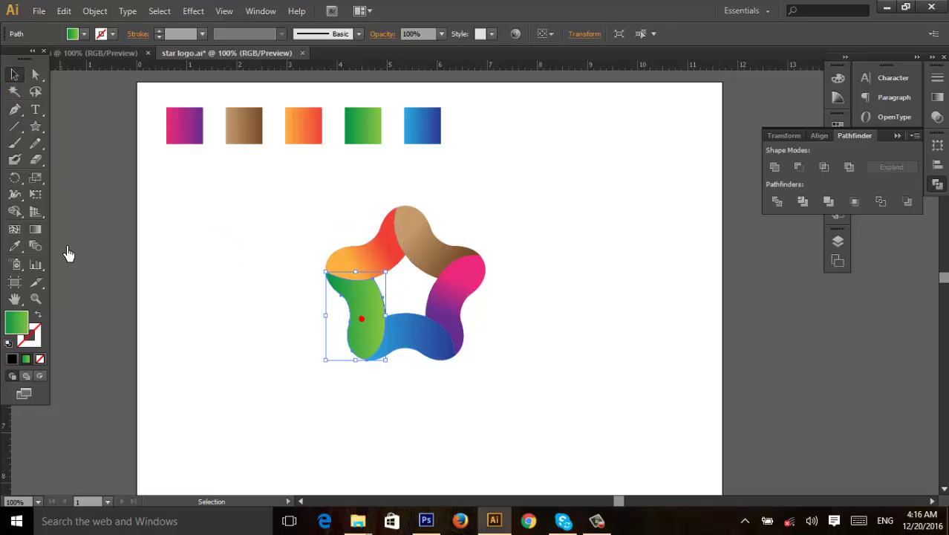
left_click(35, 230)
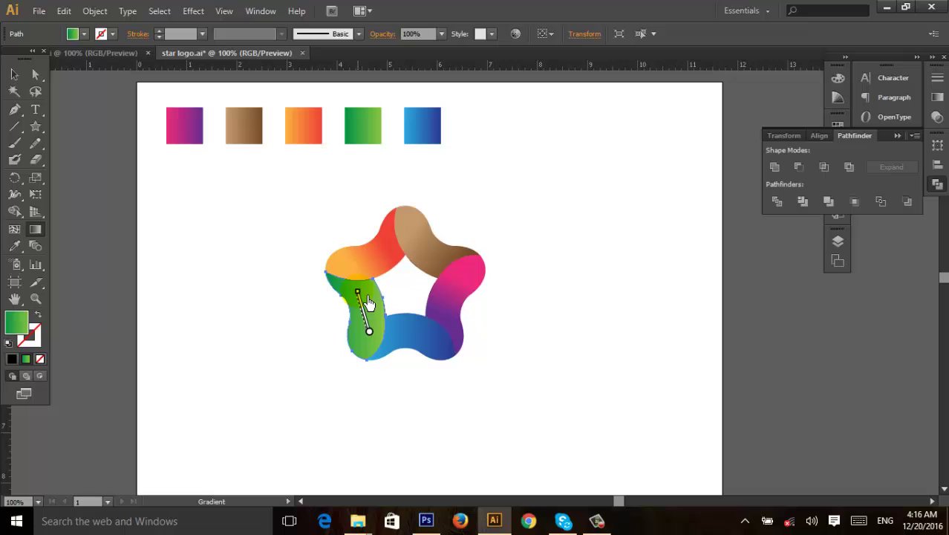
left_click_drag(358, 291, 357, 291)
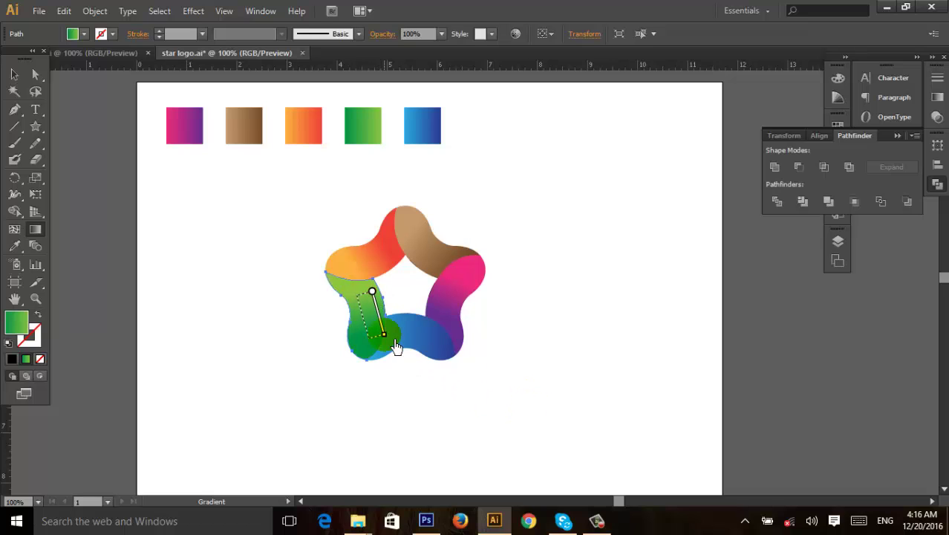
left_click_drag(396, 341, 396, 340)
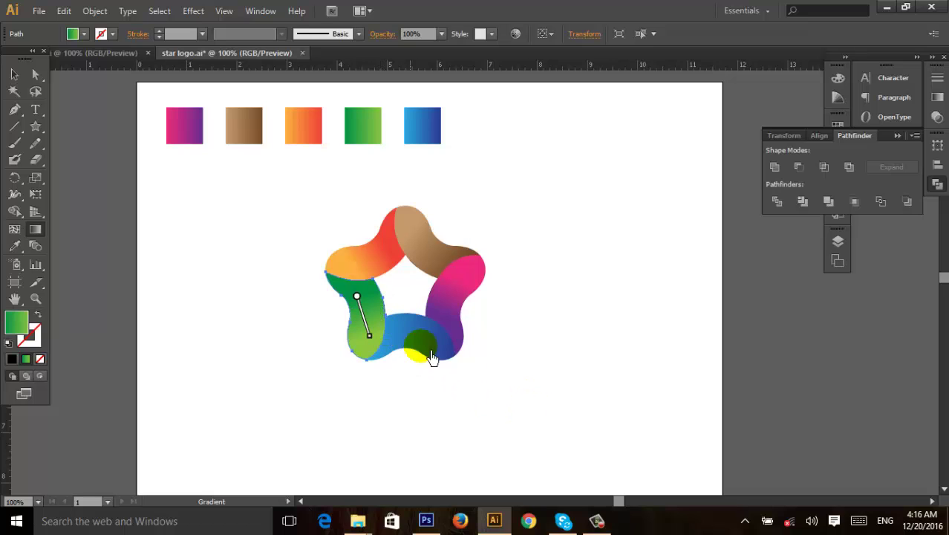
left_click(15, 75)
left_click(456, 399)
Step: Reverse the bottom segment's gradient so light blue starts at its right end and dark blue ends at its left
left_click(449, 347)
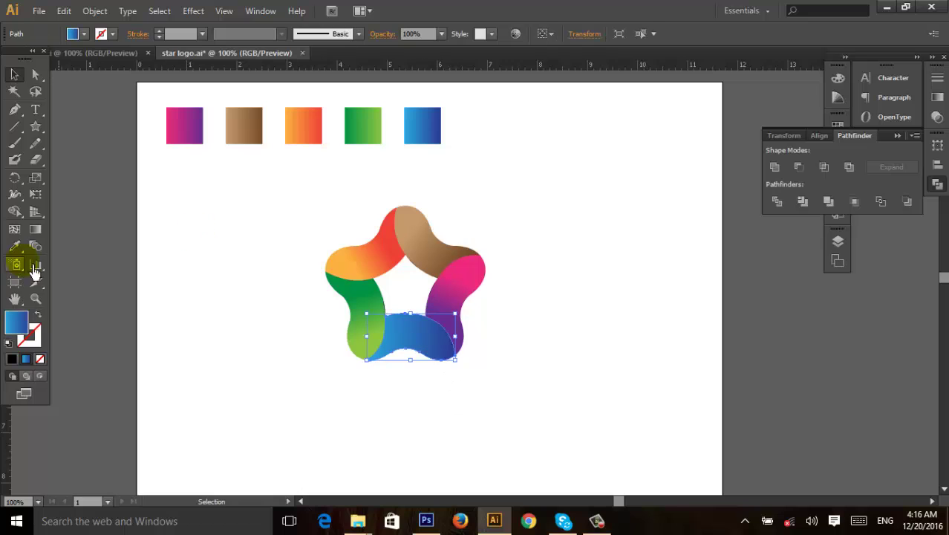
left_click(35, 229)
left_click_drag(433, 350, 378, 352)
left_click(15, 75)
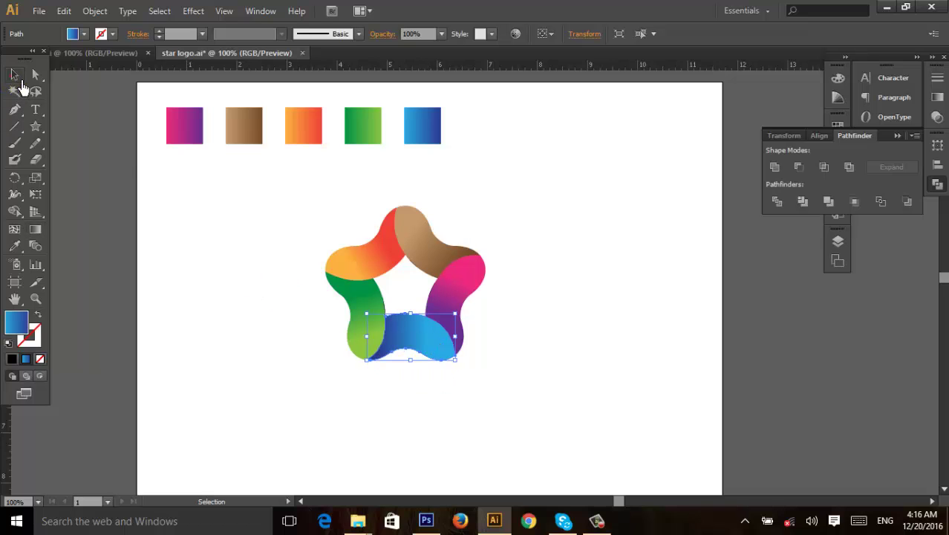
left_click(253, 236)
Step: Group all five coloured star segments into one object
left_click_drag(296, 205, 504, 375)
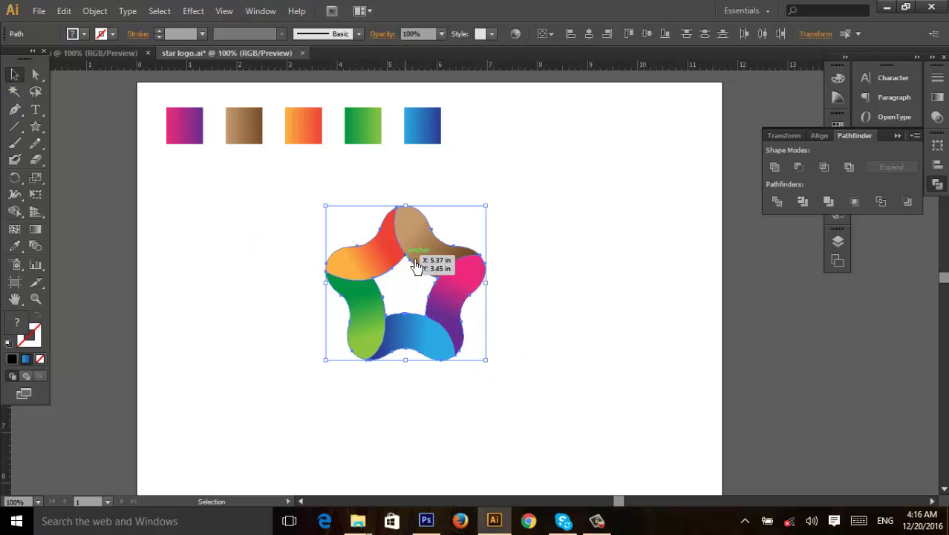
right_click(406, 255)
left_click(467, 329)
left_click(514, 374)
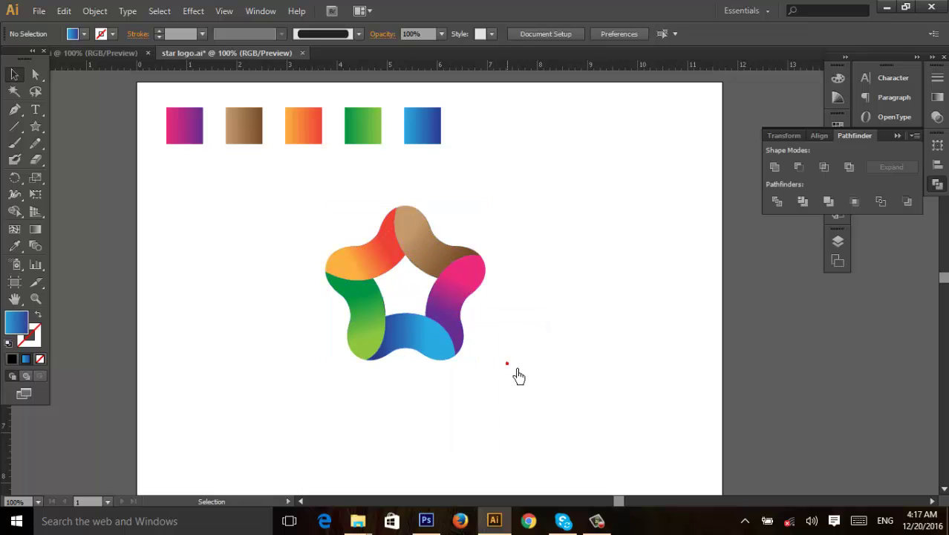
Step: Scale the grouped star down proportionally and move it slightly up and to the right
left_click(418, 215)
left_click_drag(407, 206, 407, 233)
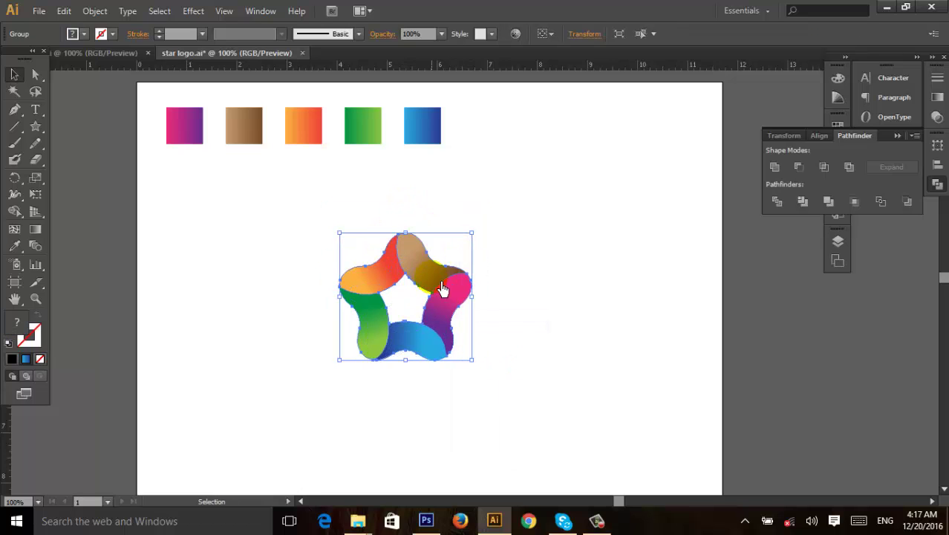
left_click_drag(432, 275, 442, 266)
left_click(524, 308)
Step: Add the text "STAR LOGO" below the star and enlarge it until it is wider than the star
key("t")
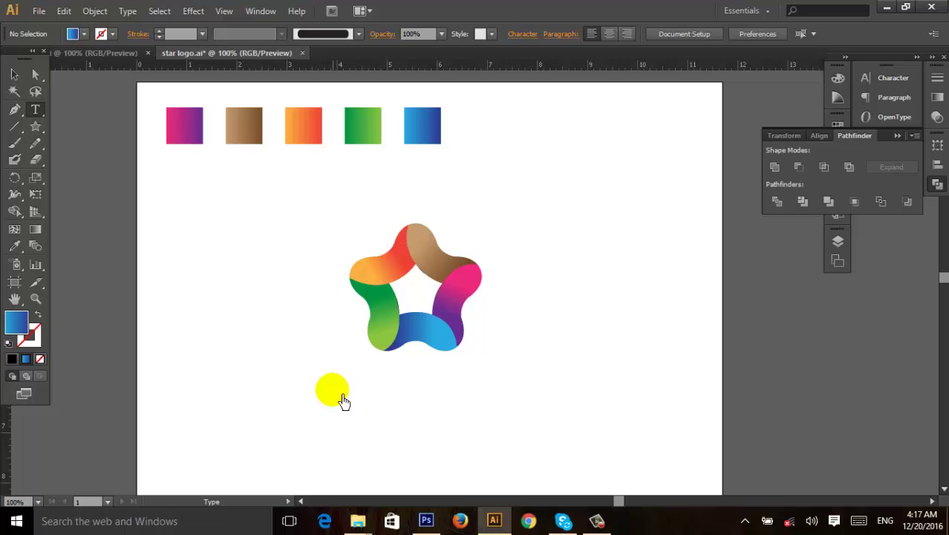
left_click(332, 390)
type("s")
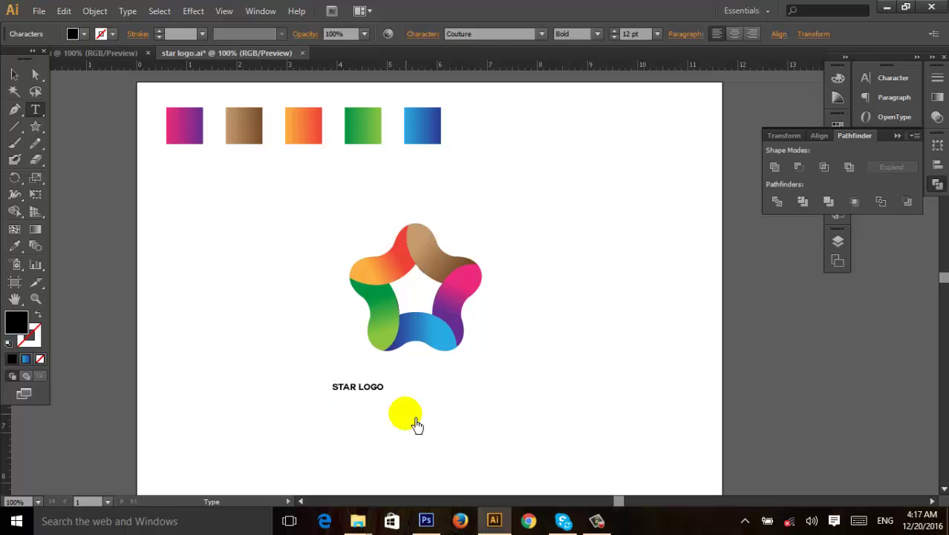
left_click(14, 74)
left_click(392, 389)
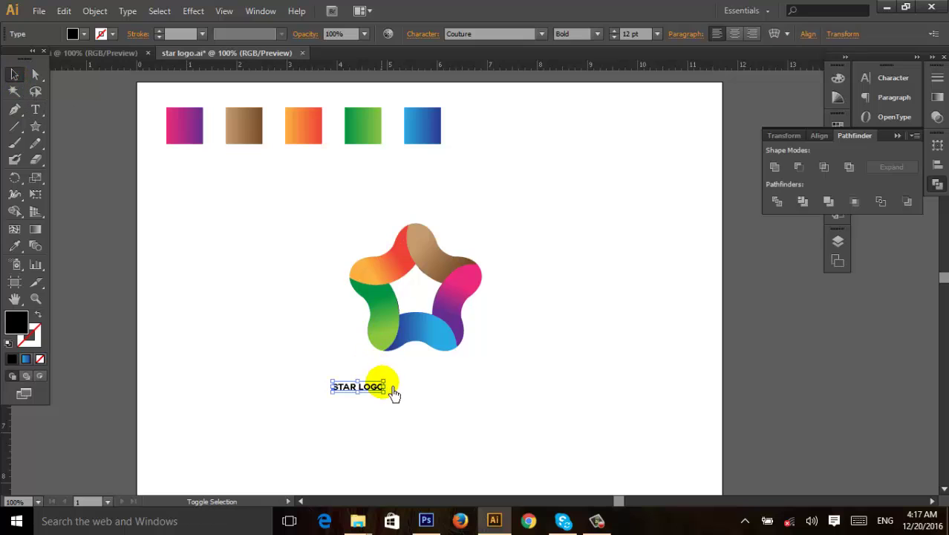
left_click_drag(395, 394, 400, 236)
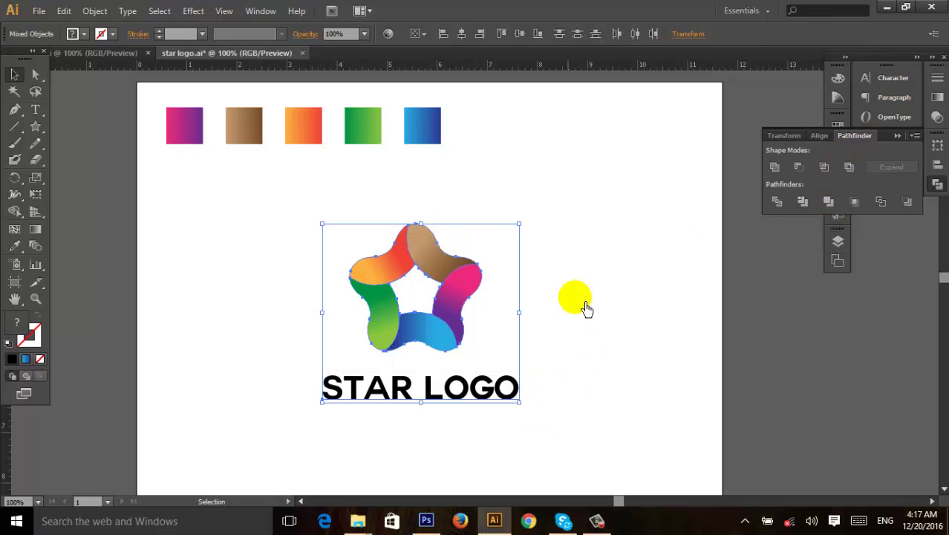
Step: Align the star and the text to each other on their horizontal centres
left_click(939, 182)
left_click(800, 167)
left_click(531, 226)
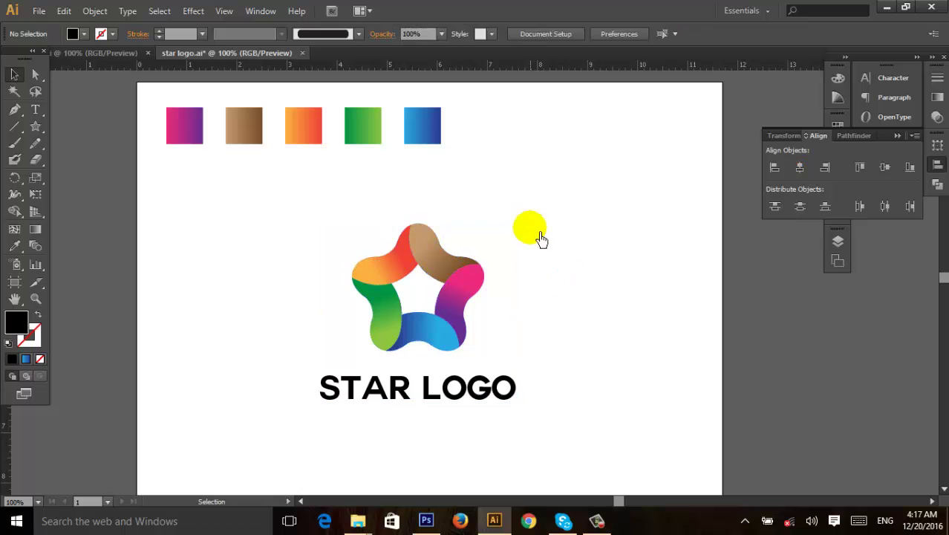
Step: Move the star down closer to the text and scale it down proportionally about its horizontal centre
left_click(419, 237)
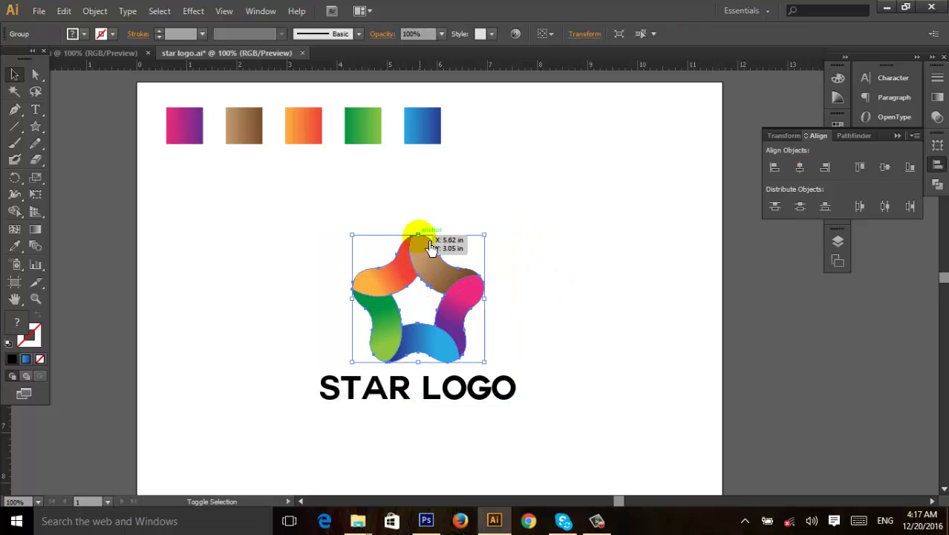
left_click_drag(429, 243, 427, 275)
left_click(512, 302)
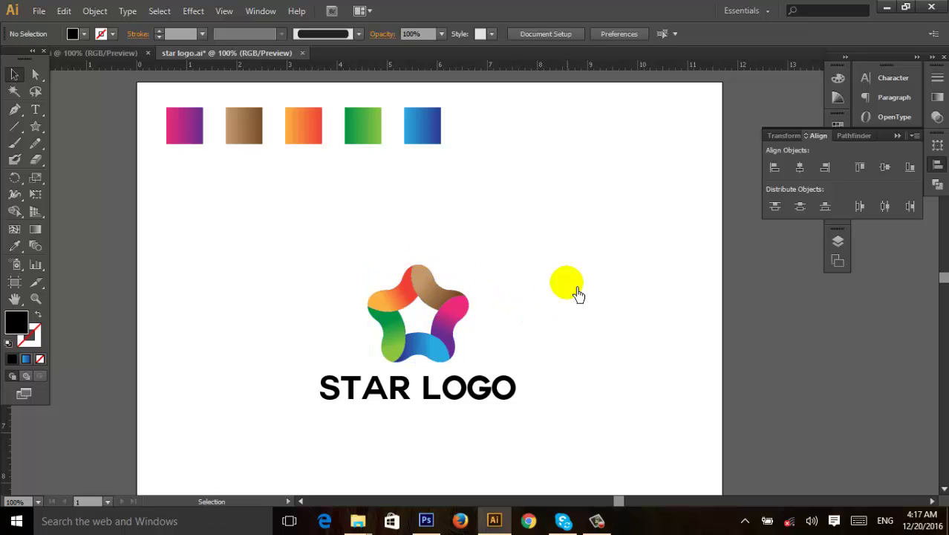